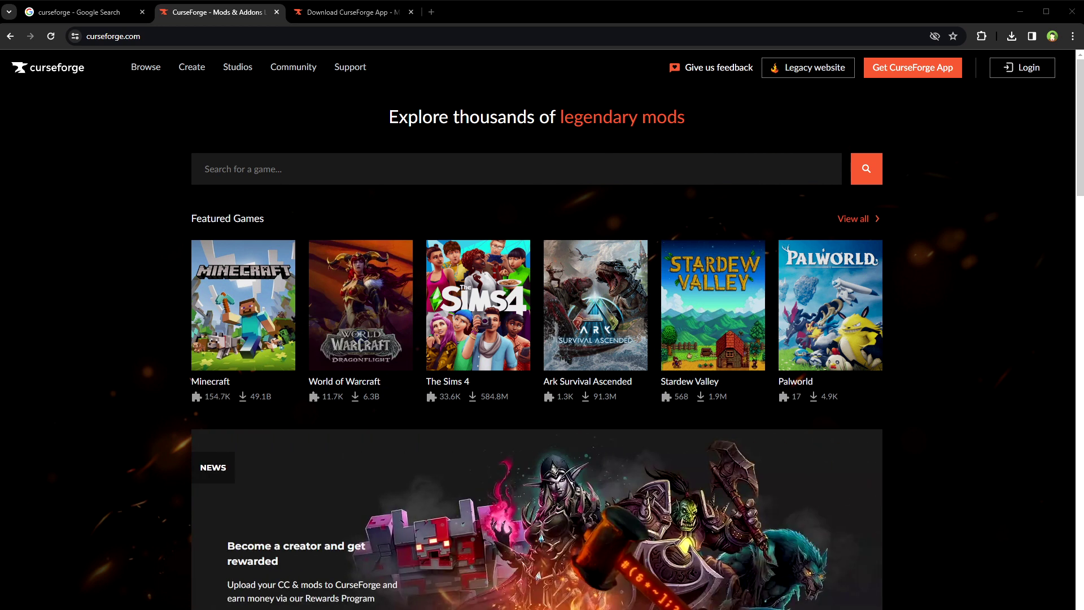
Step: Download the standalone CurseForge Windows installer from the CurseForge website
click(79, 12)
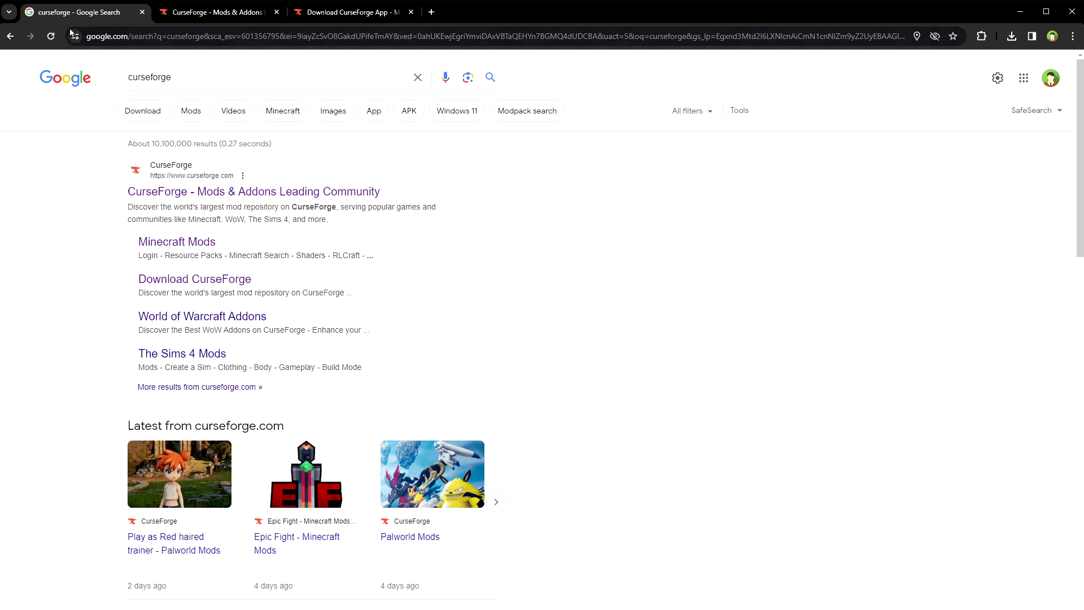
mouse_move(212, 73)
mouse_down()
mouse_move(160, 77)
mouse_move(75, 197)
mouse_up()
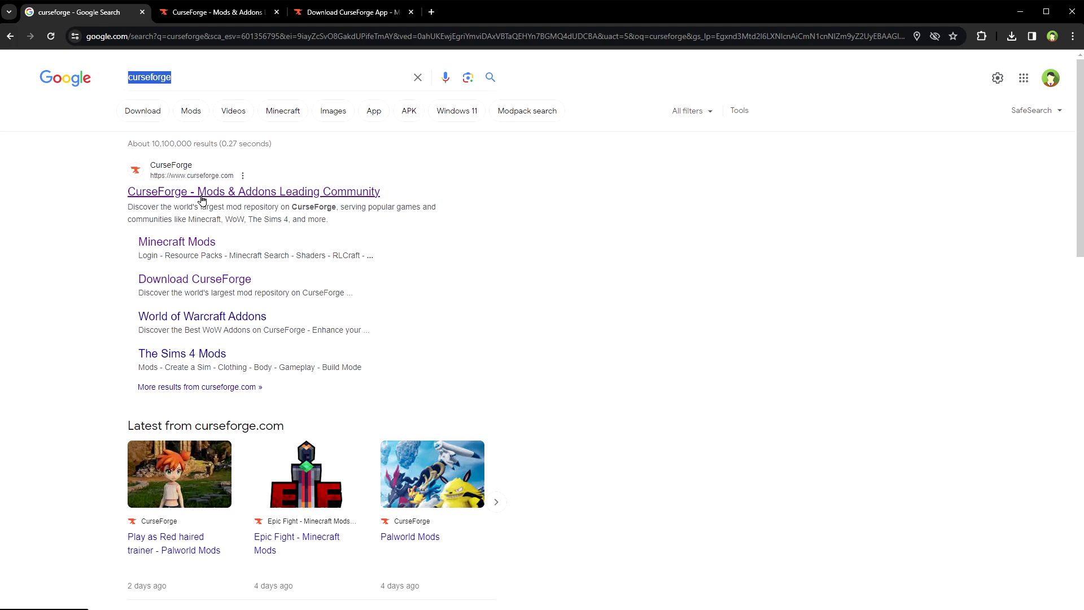
click(220, 13)
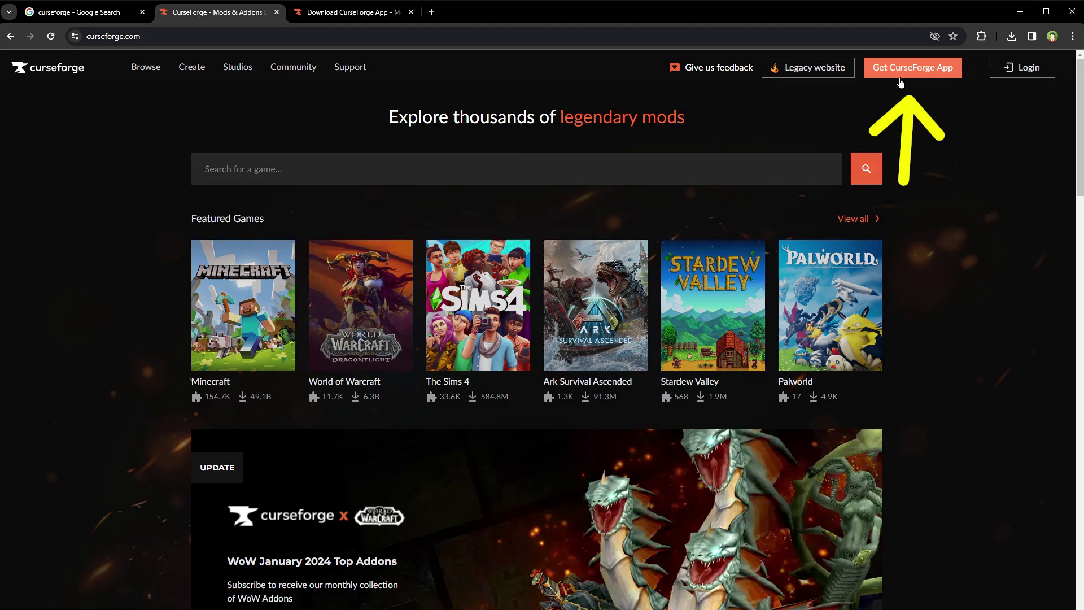
click(899, 78)
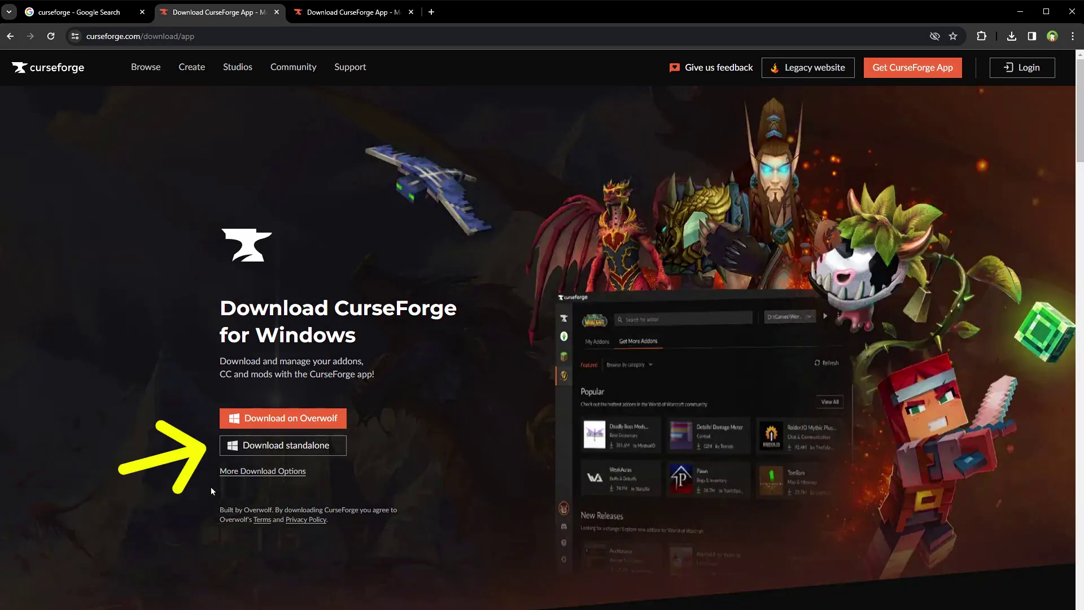
click(316, 449)
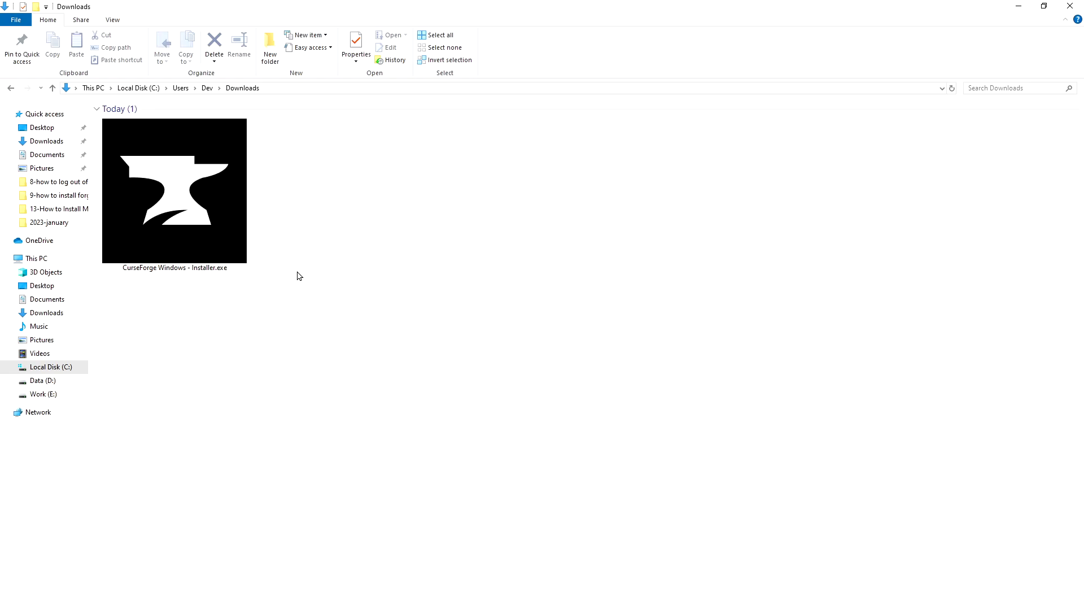
Step: Run the downloaded CurseForge installer, accept the terms, and install the app
double_click(224, 218)
click(711, 448)
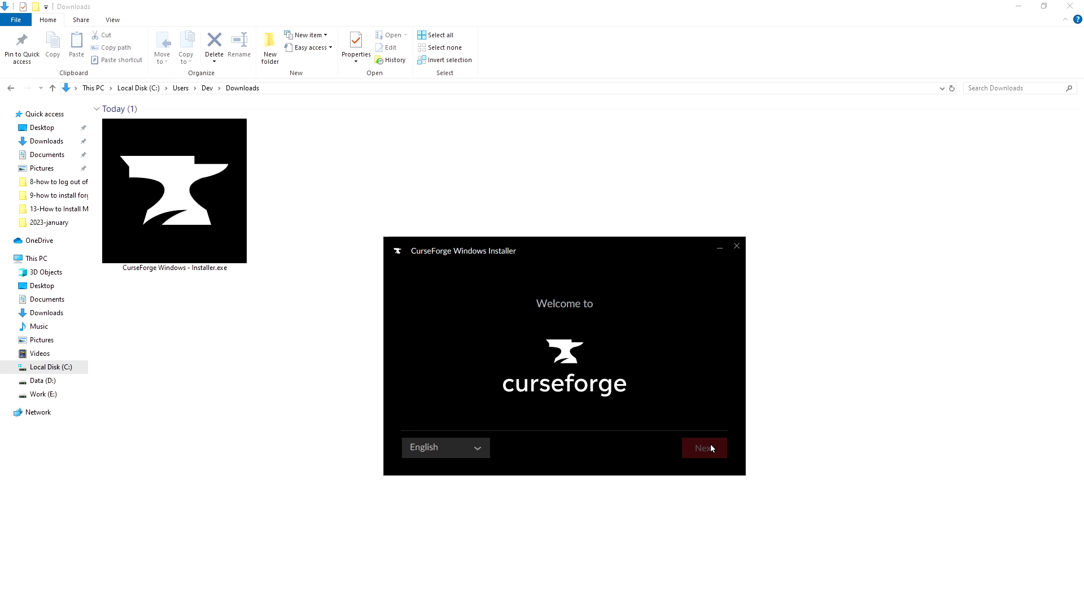
click(412, 446)
click(705, 450)
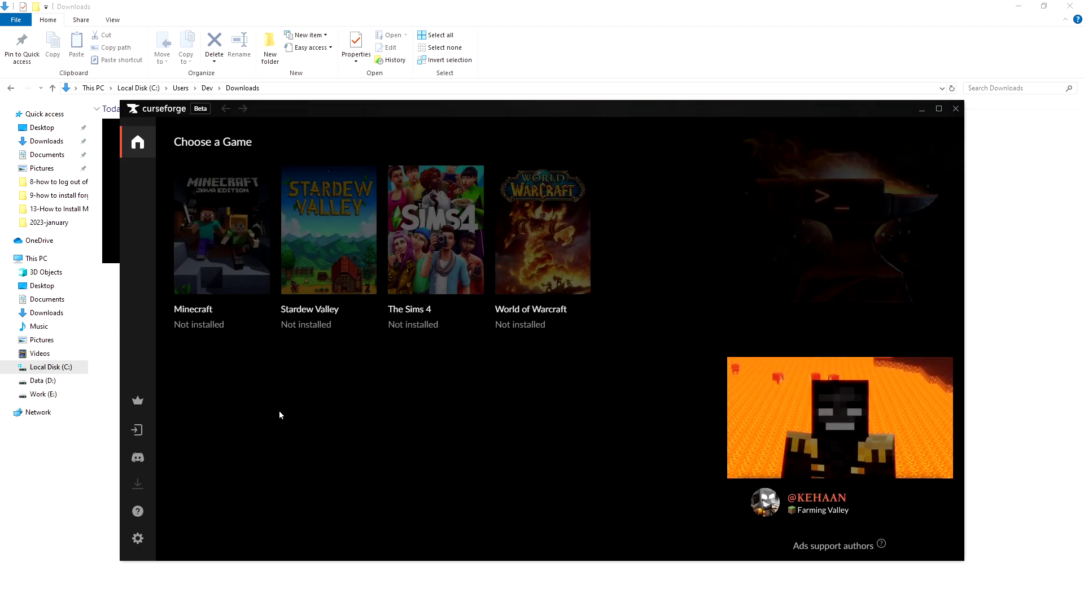
Step: Choose Minecraft and keep the Standard (Recommended) modding folder setup
click(226, 228)
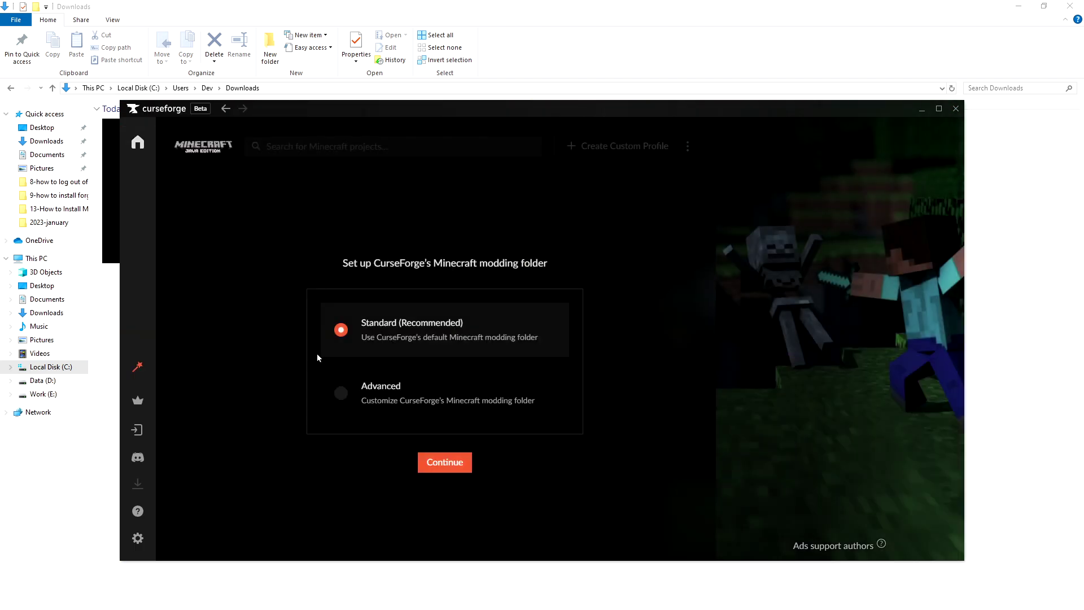
click(430, 471)
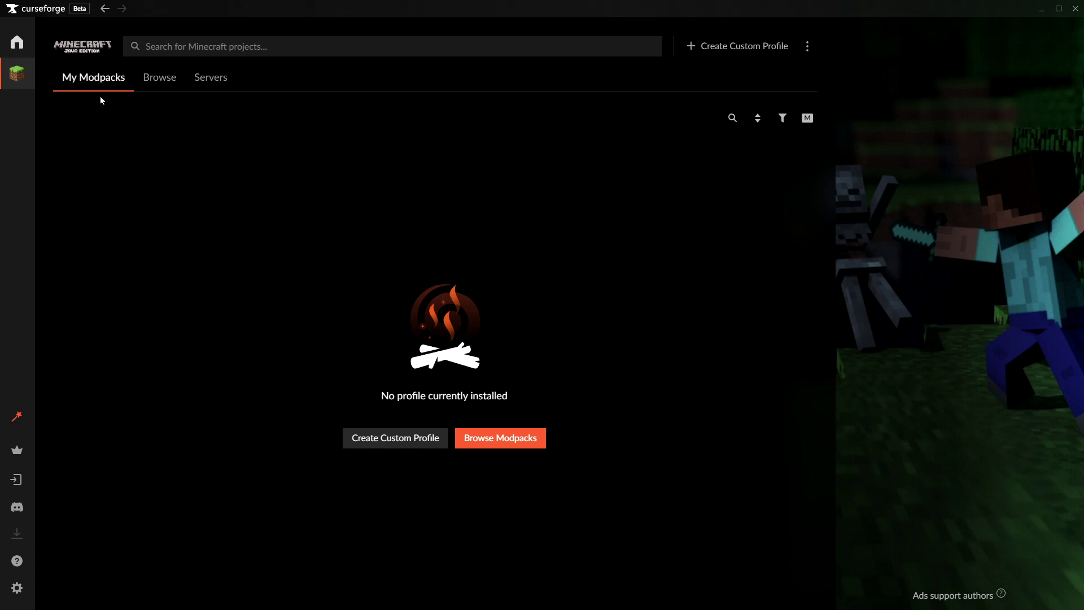
Step: Switch the Minecraft Browse list from modpacks to Mods
click(154, 84)
click(115, 122)
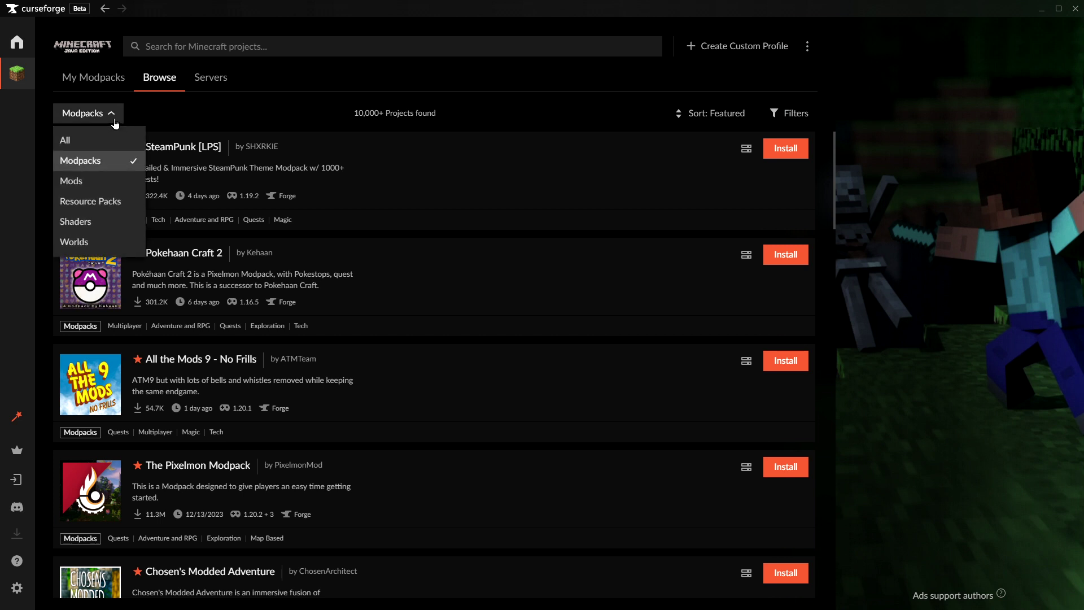
click(92, 182)
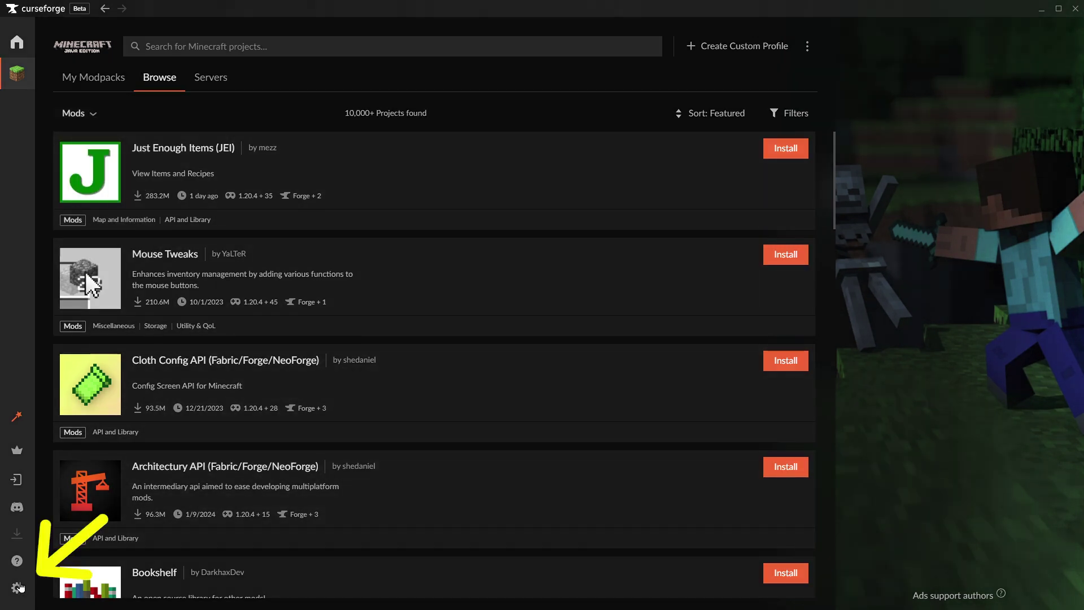
Step: In CurseForge settings, make Minecraft the game focused at launch
click(17, 588)
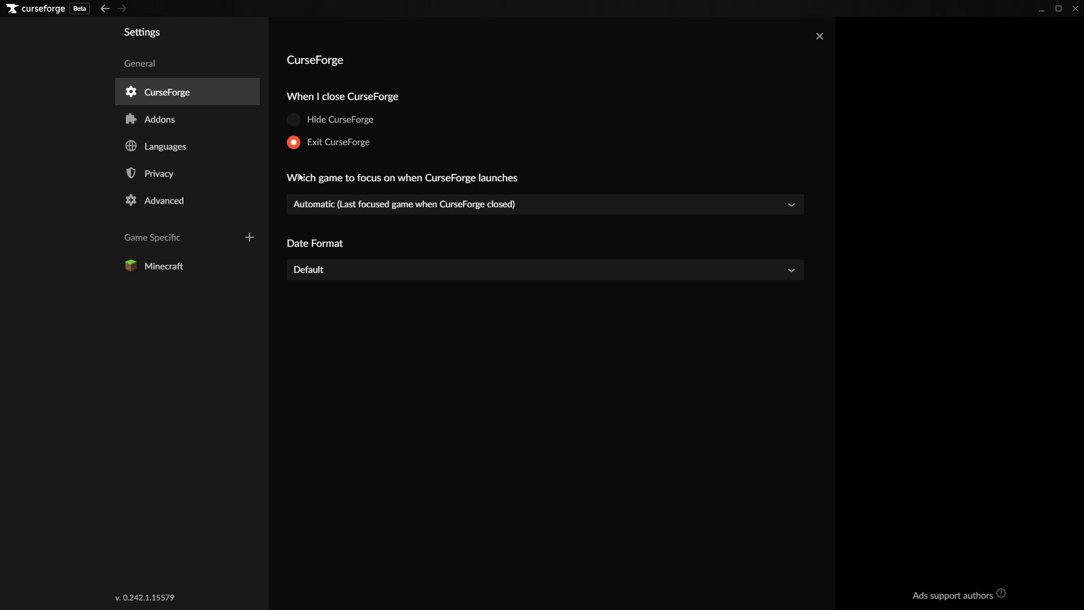
click(532, 198)
click(524, 249)
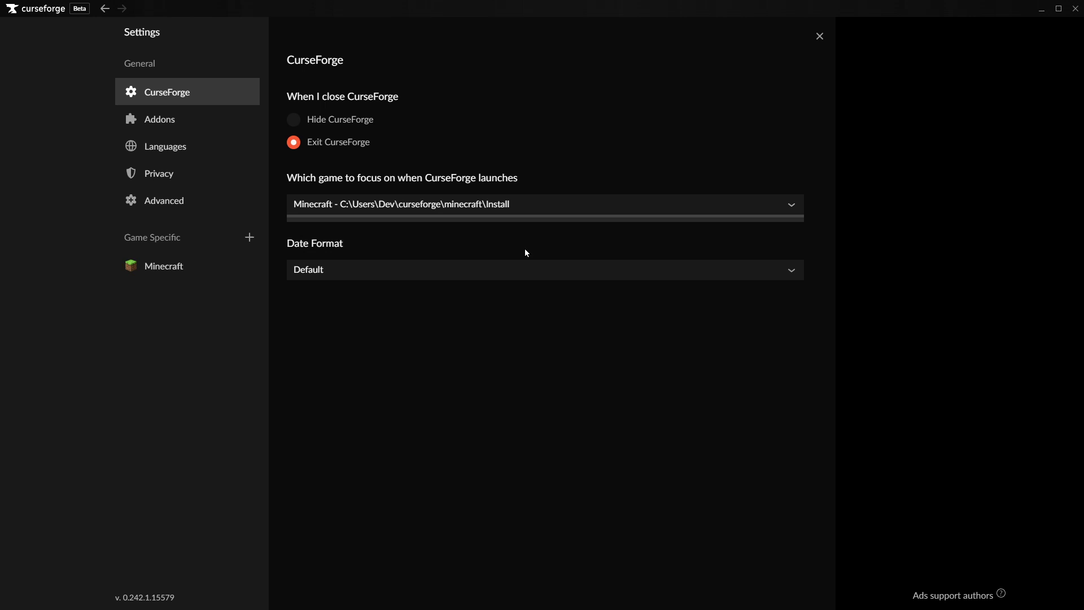
Step: Set addon update checks to every 3 hours
click(171, 134)
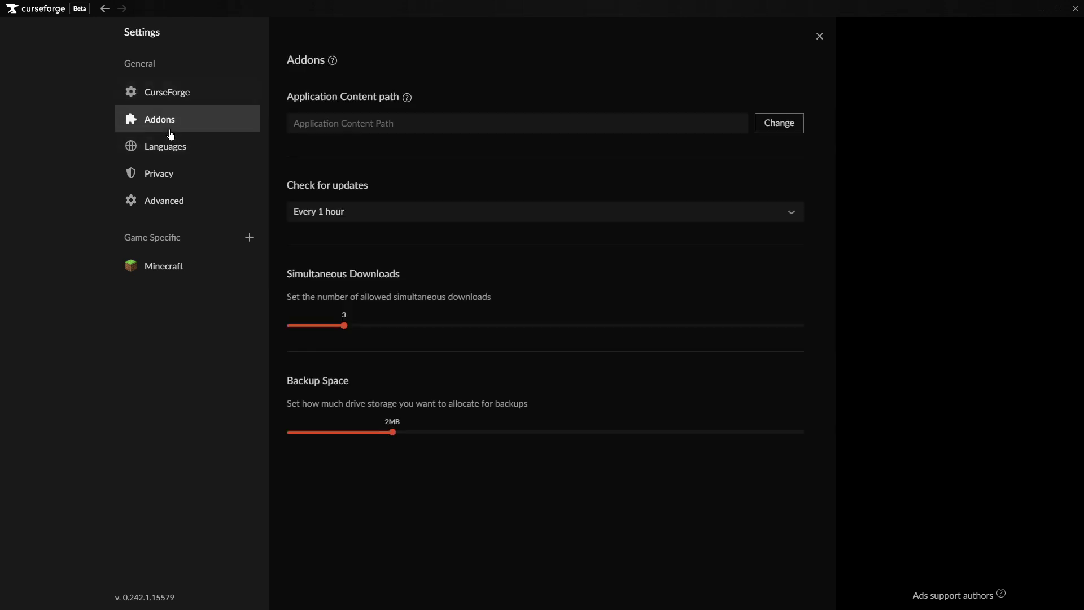
click(400, 209)
click(402, 299)
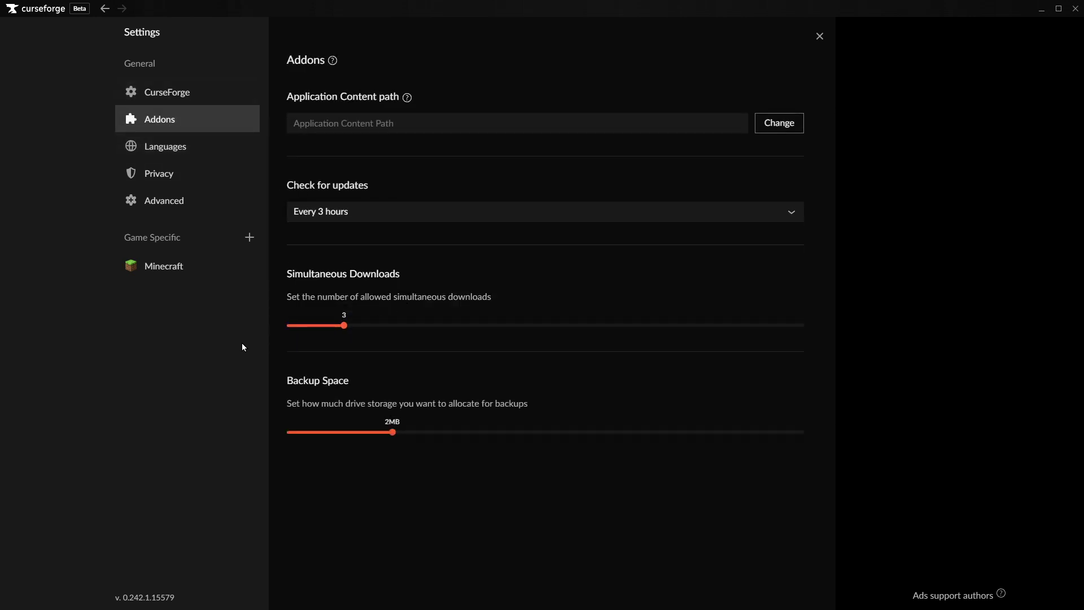
Step: Turn off the Customize your experience privacy data setting
click(195, 155)
click(174, 174)
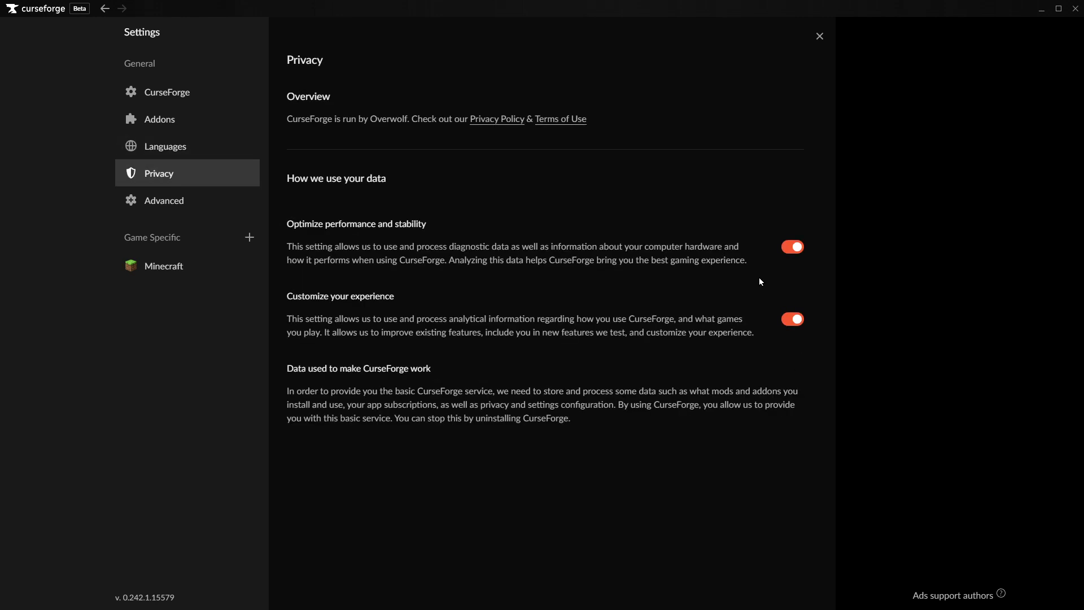
click(791, 319)
click(192, 201)
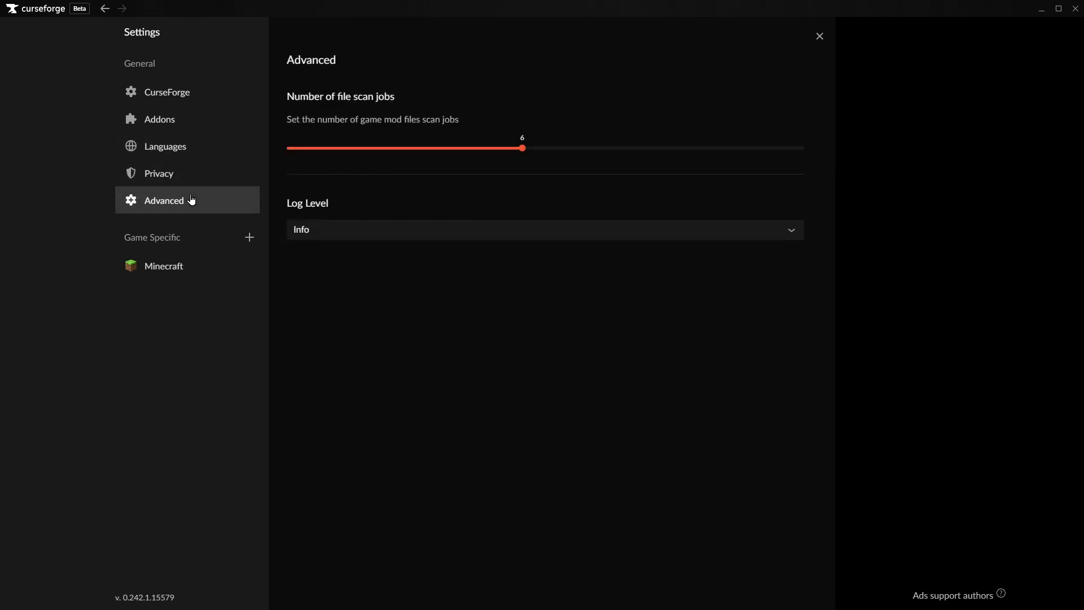
Step: Keep Release (Recommended) as Minecraft's preferred release, leaving custom default game settings off
click(169, 266)
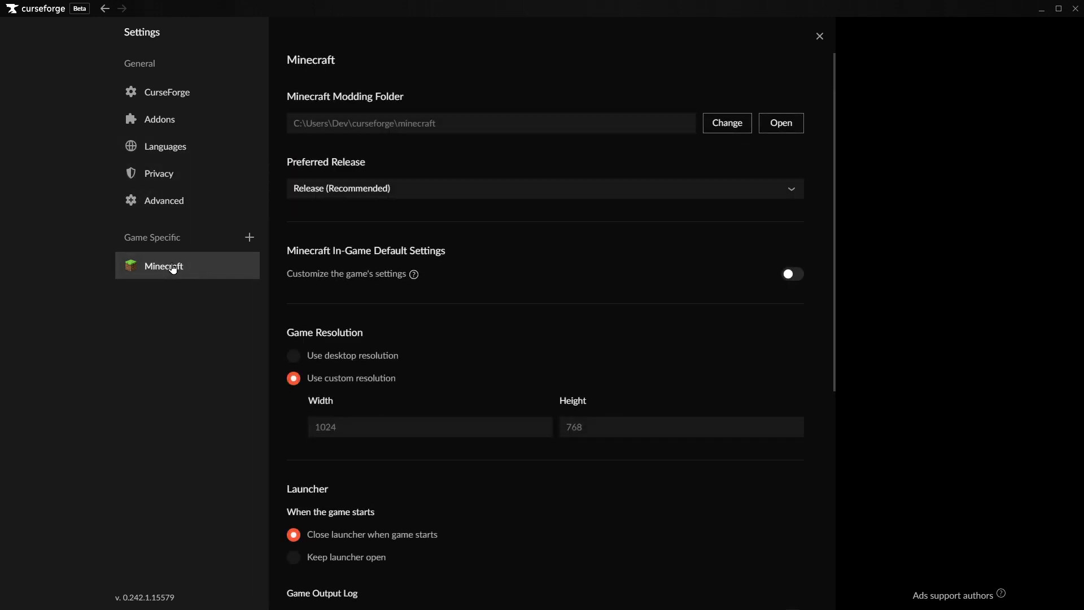
click(452, 190)
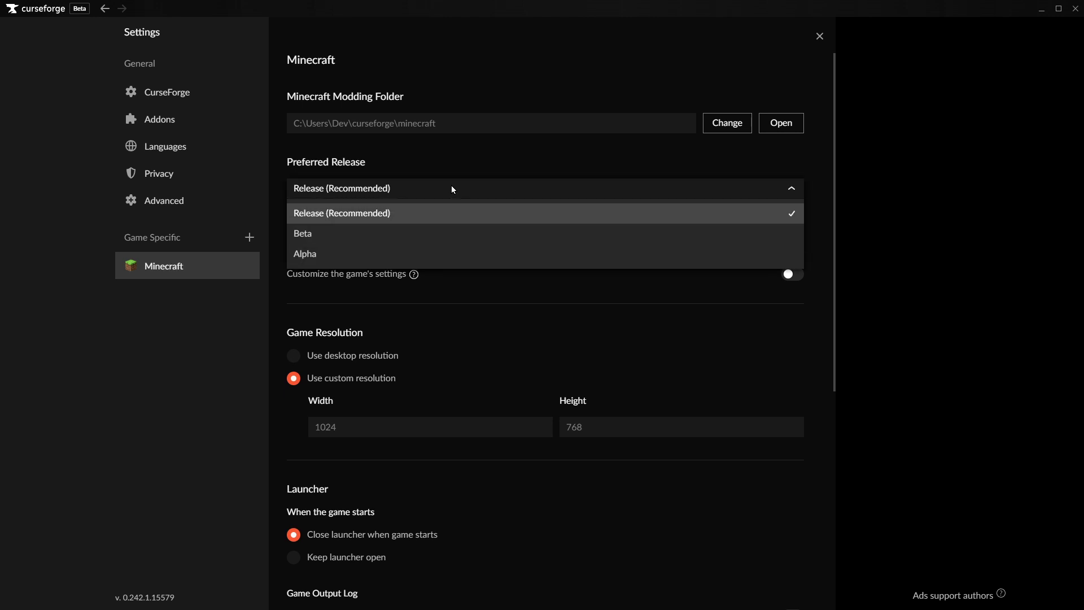
click(451, 189)
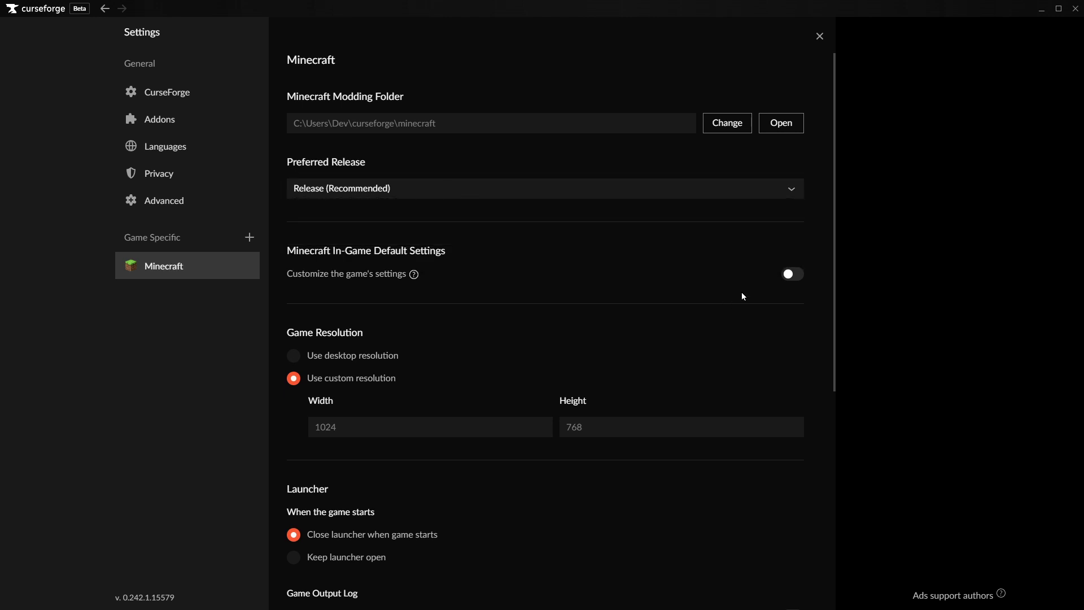
click(793, 275)
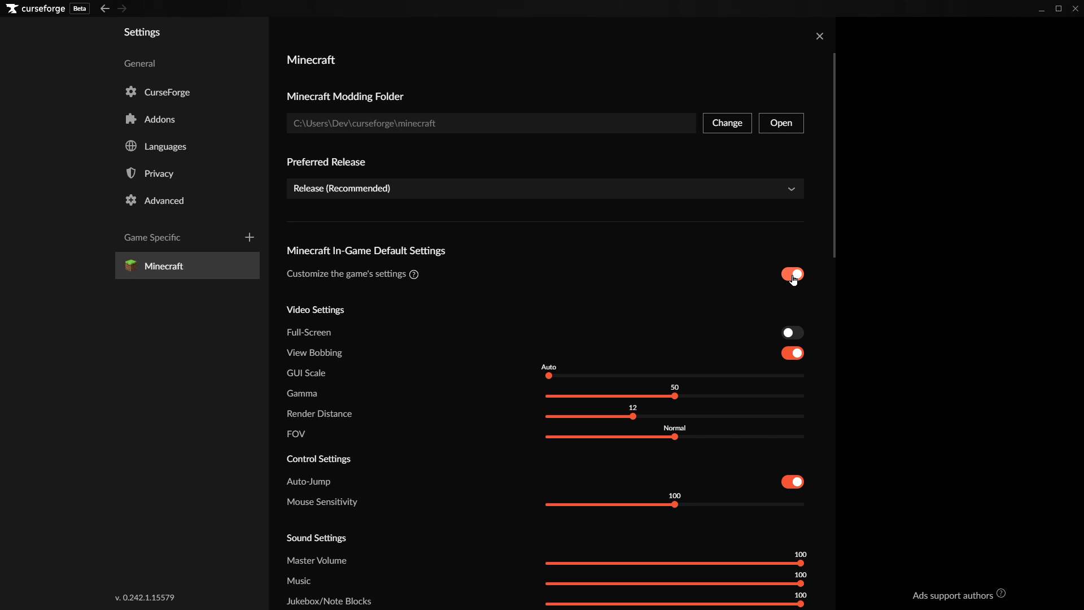
click(792, 275)
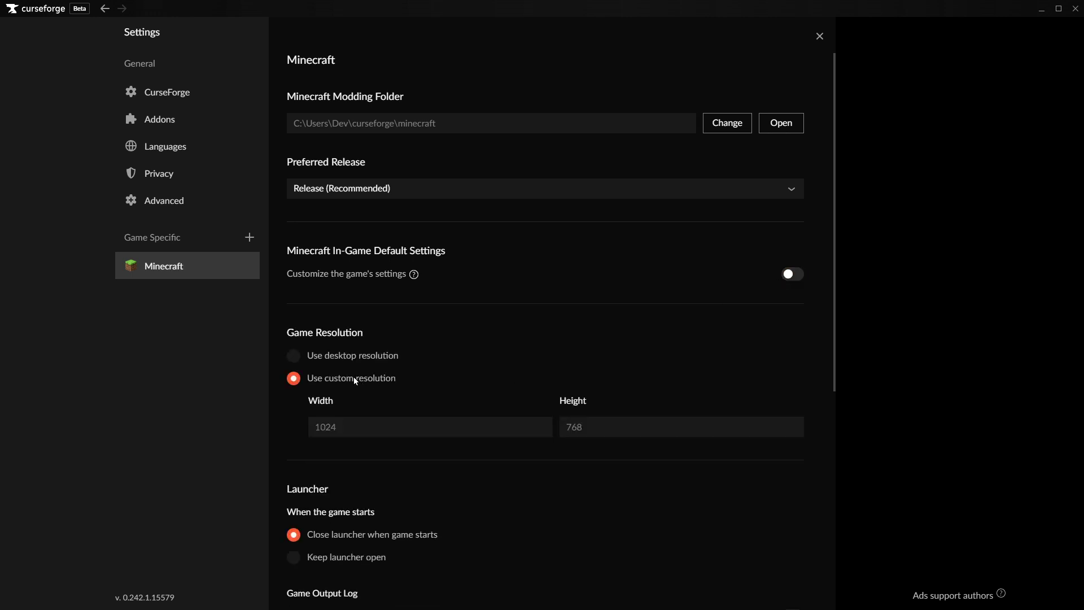
Step: Use desktop resolution, keep the launcher open, and allocate 5984MB memory
click(295, 356)
scroll(500, 359, down, 5)
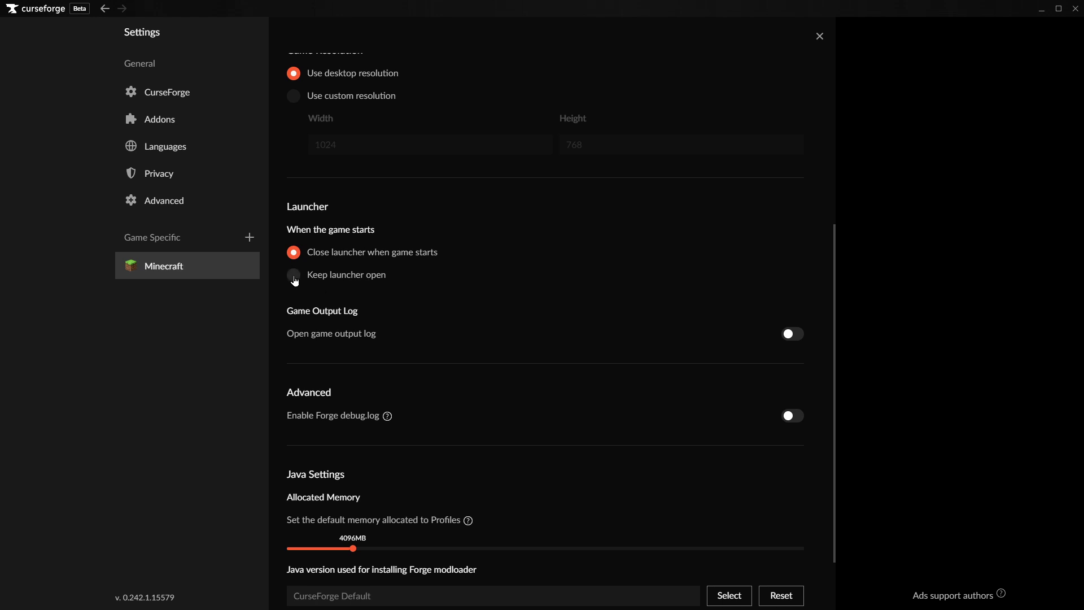
click(294, 277)
scroll(479, 344, down, 2)
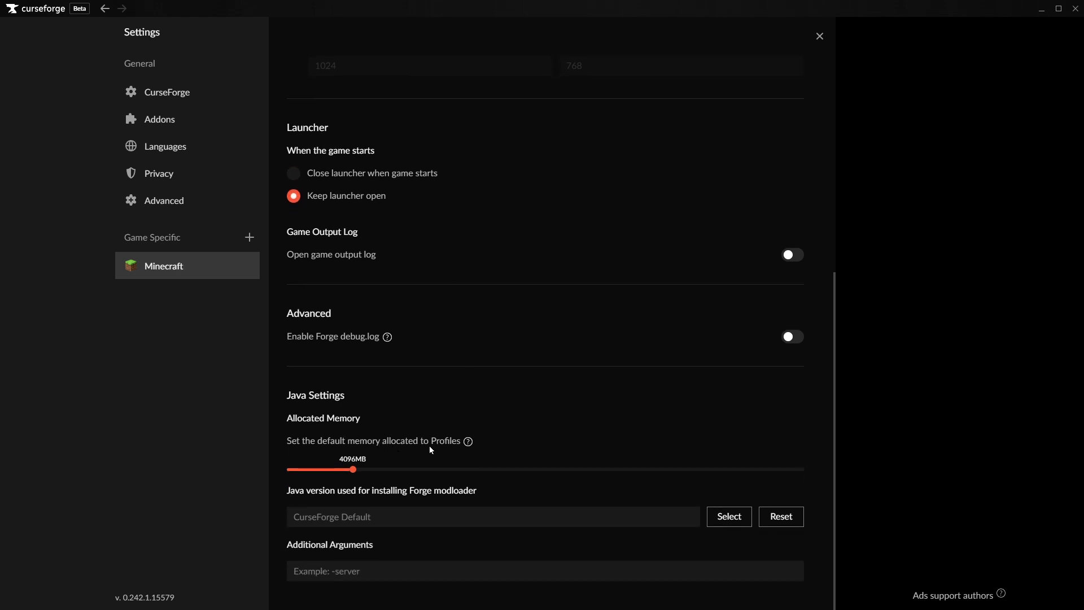
drag(352, 471, 414, 476)
Step: Close Settings and switch the Browse list back to modpacks
click(820, 37)
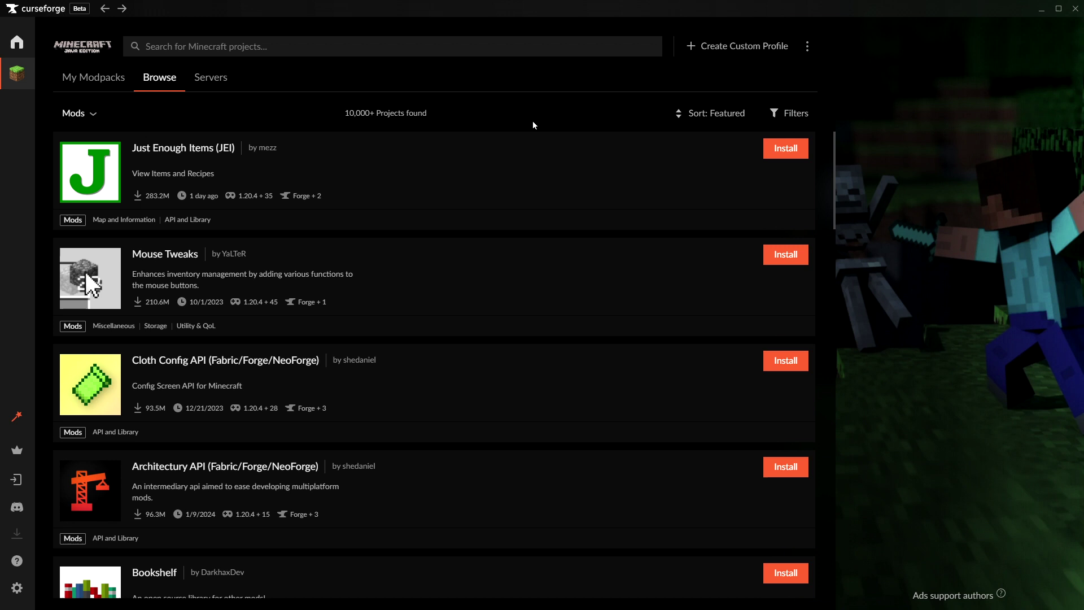
click(93, 113)
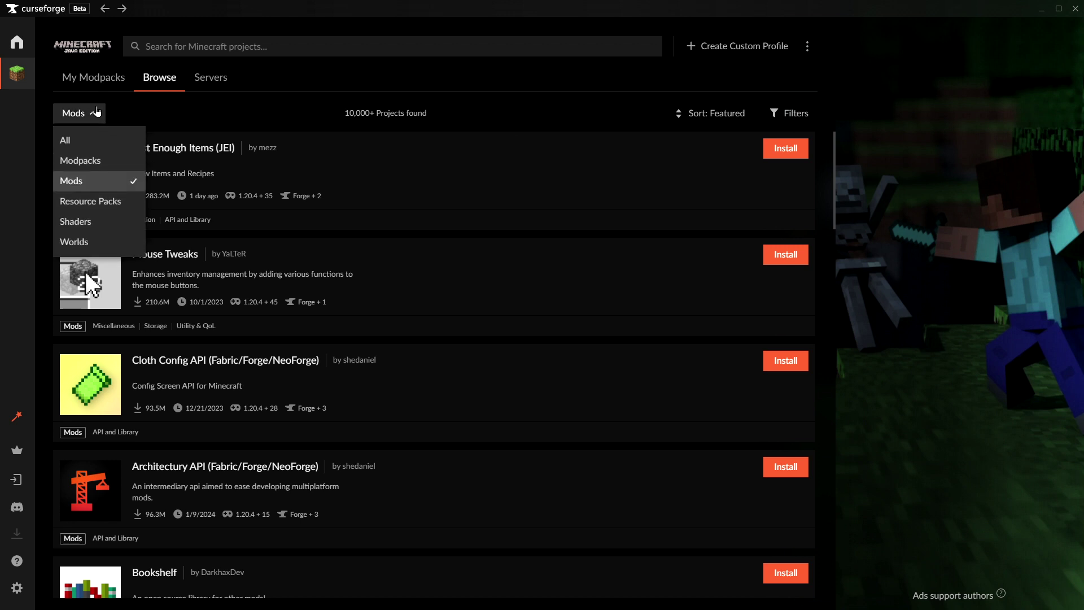
click(99, 159)
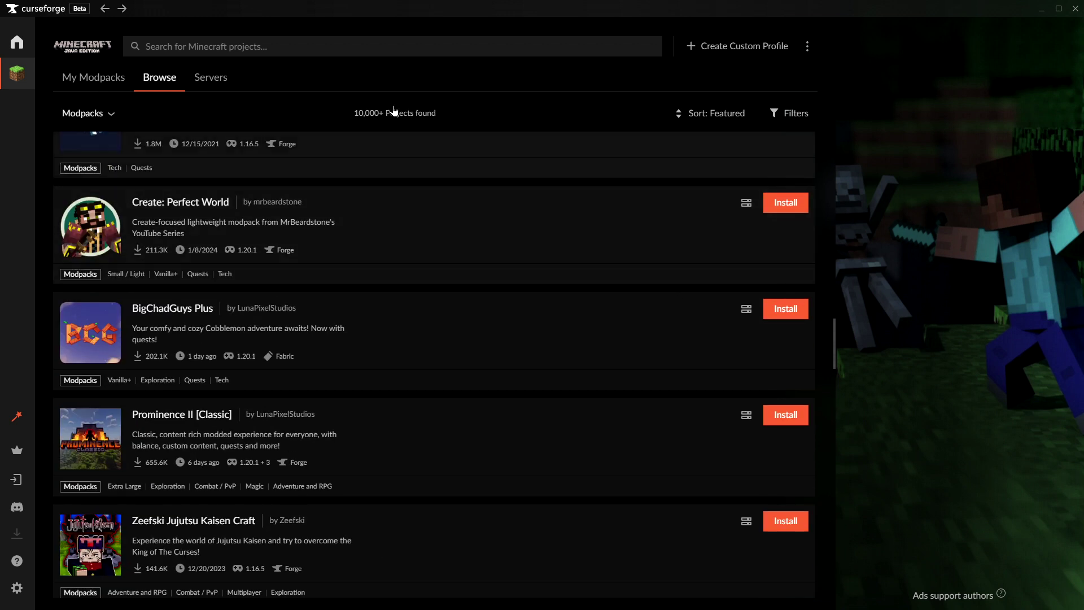
Step: Search 'better mc forge', then clear the search and sort modpacks by Popularity
click(369, 46)
text(better mc)
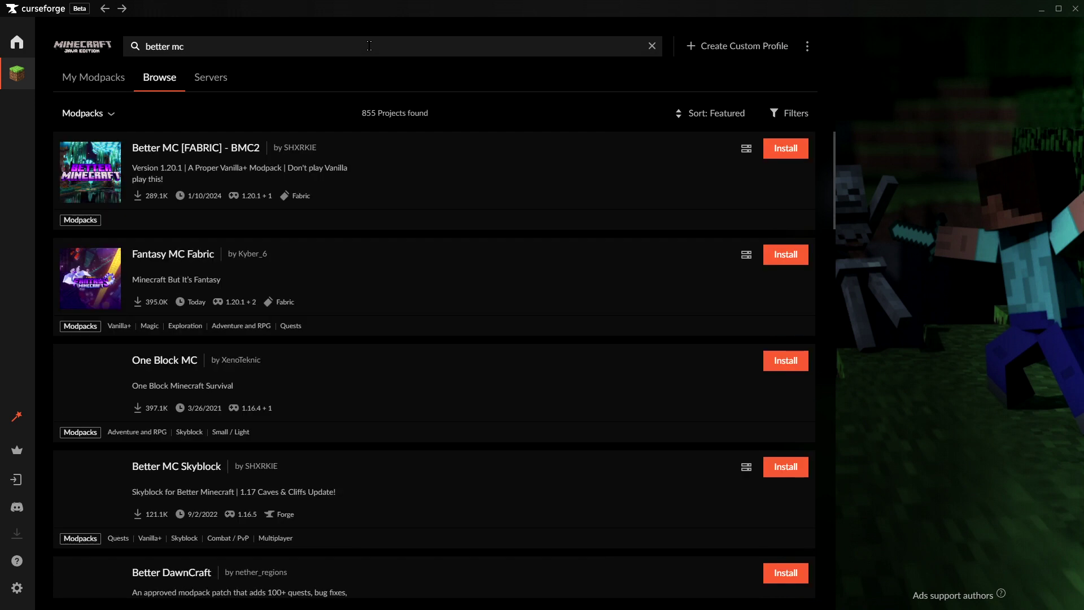
text( forge)
key(Return)
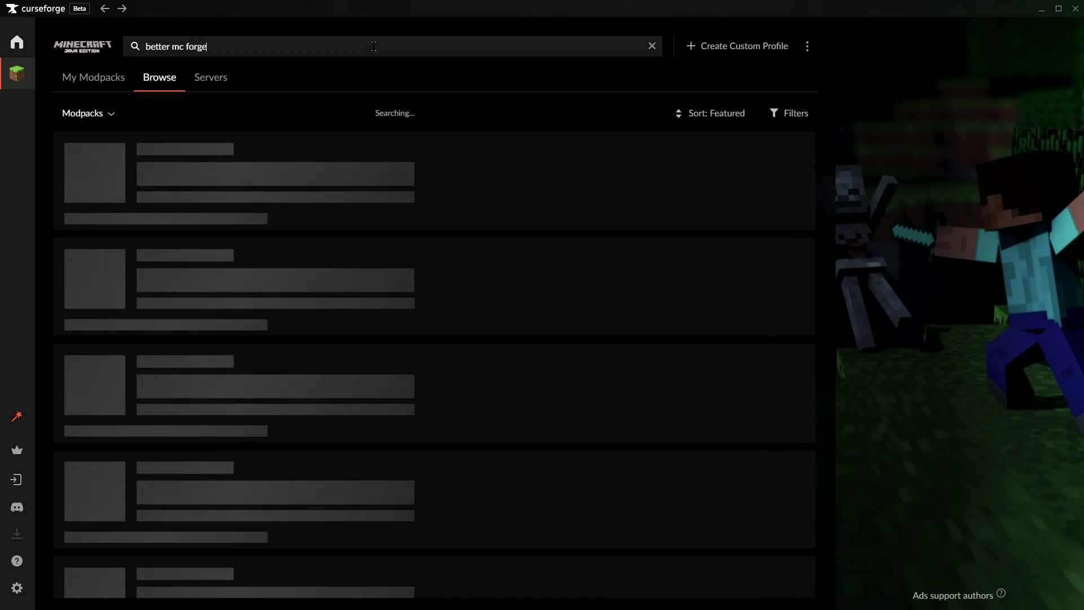
click(651, 46)
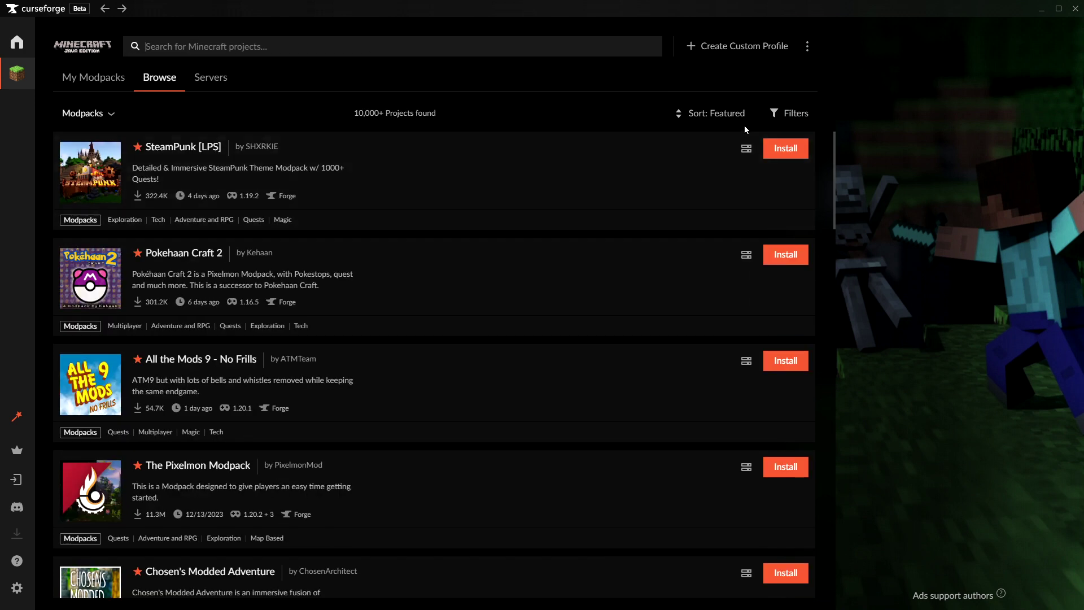
click(724, 118)
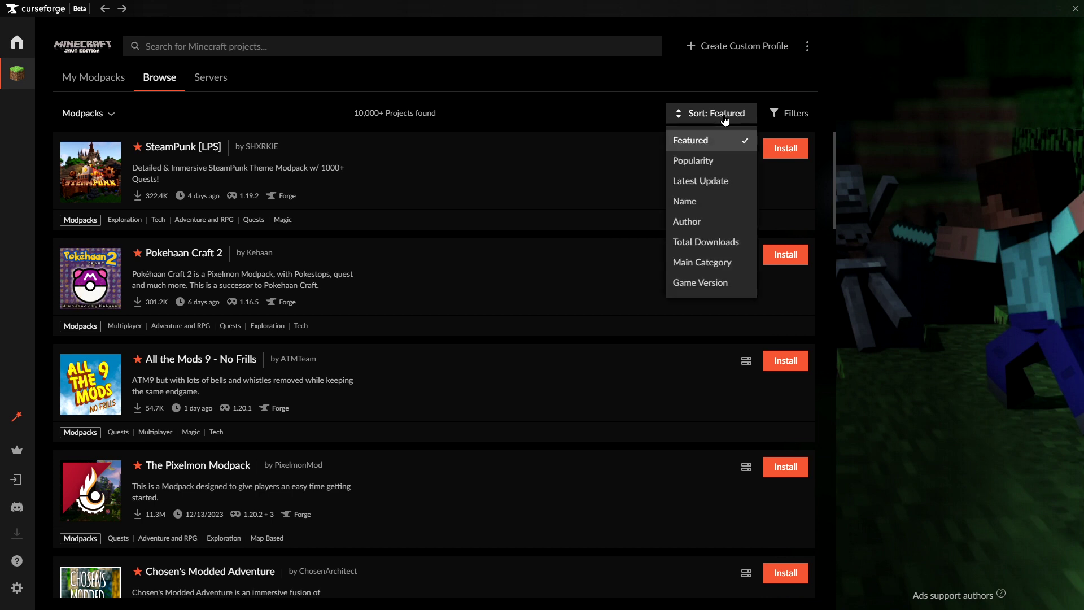
click(702, 164)
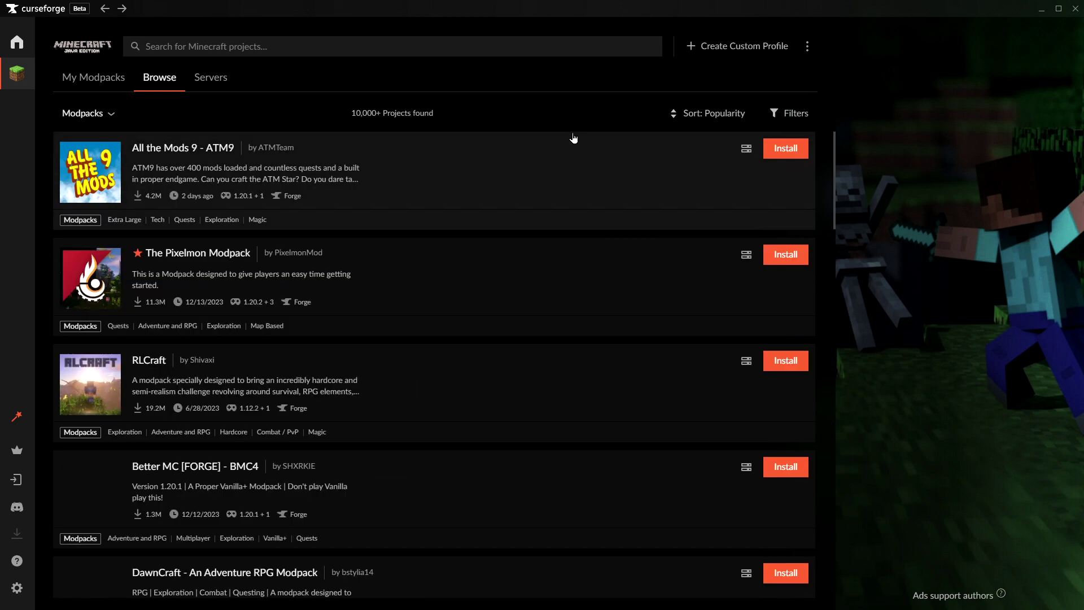
scroll(575, 276, down, 2)
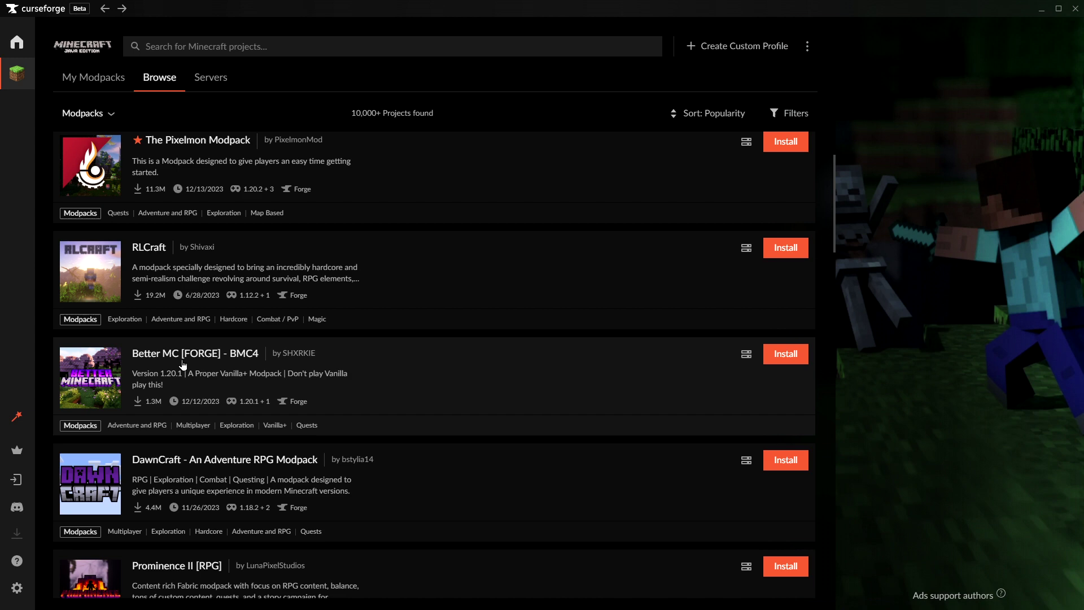
Step: Install version v24 HF of Better MC [FORGE] - BMC4 and confirm it under My Modpacks
click(430, 364)
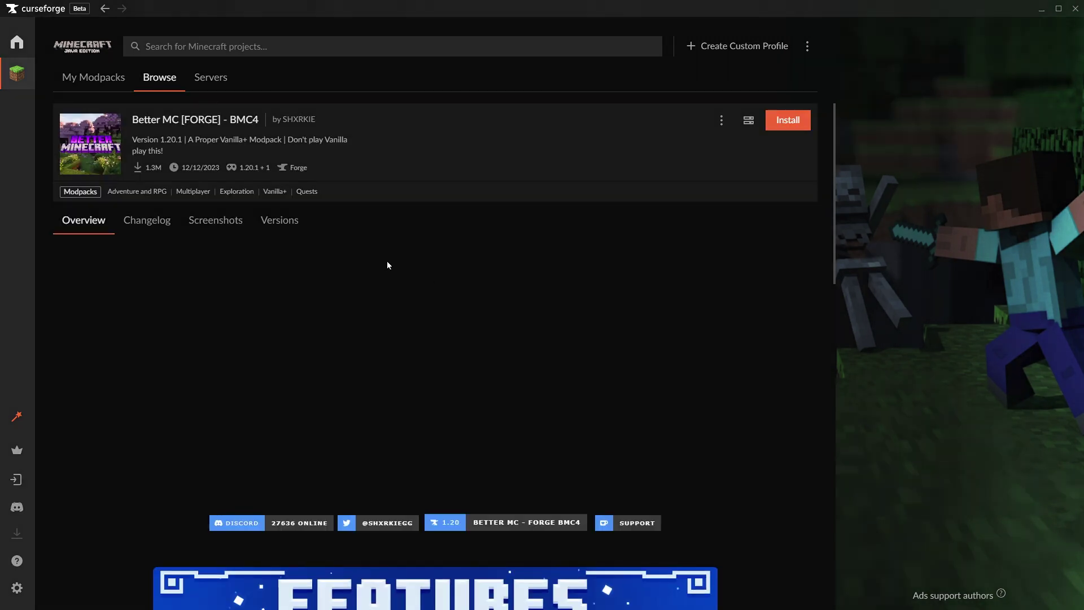
click(273, 225)
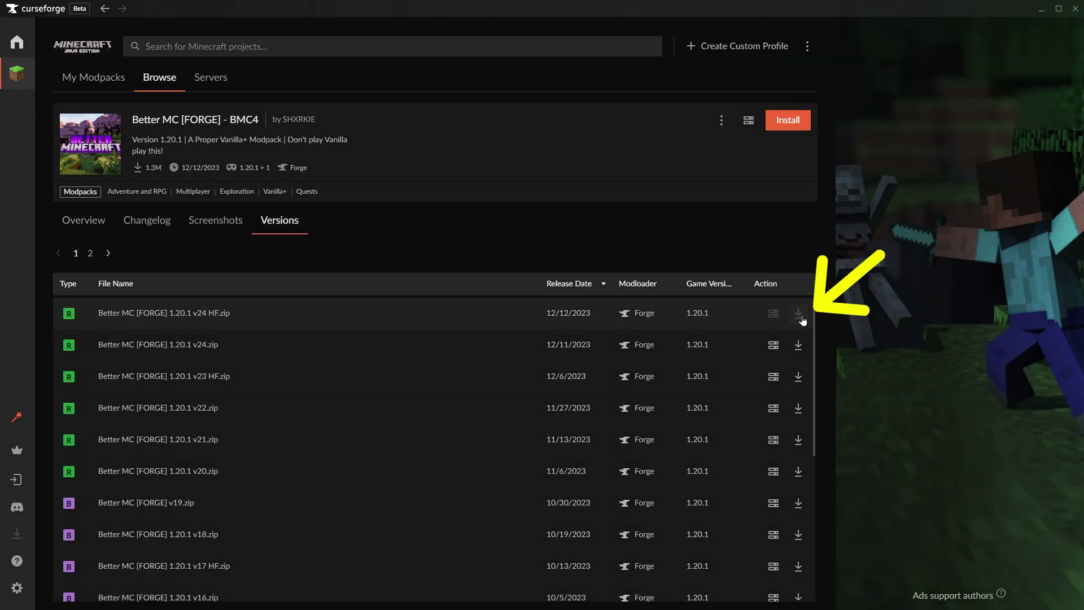
click(800, 316)
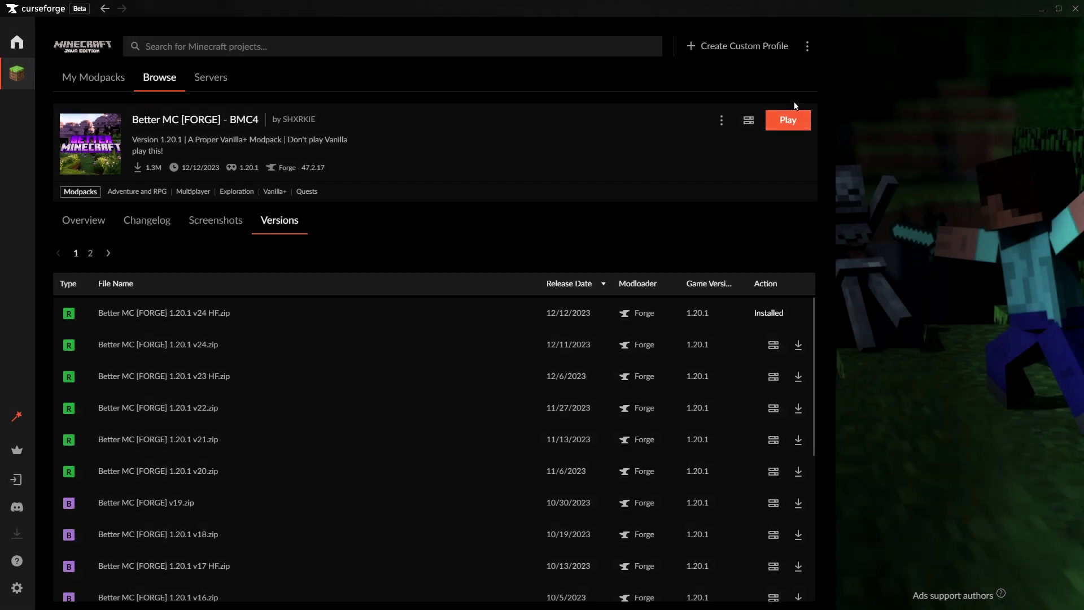
click(119, 78)
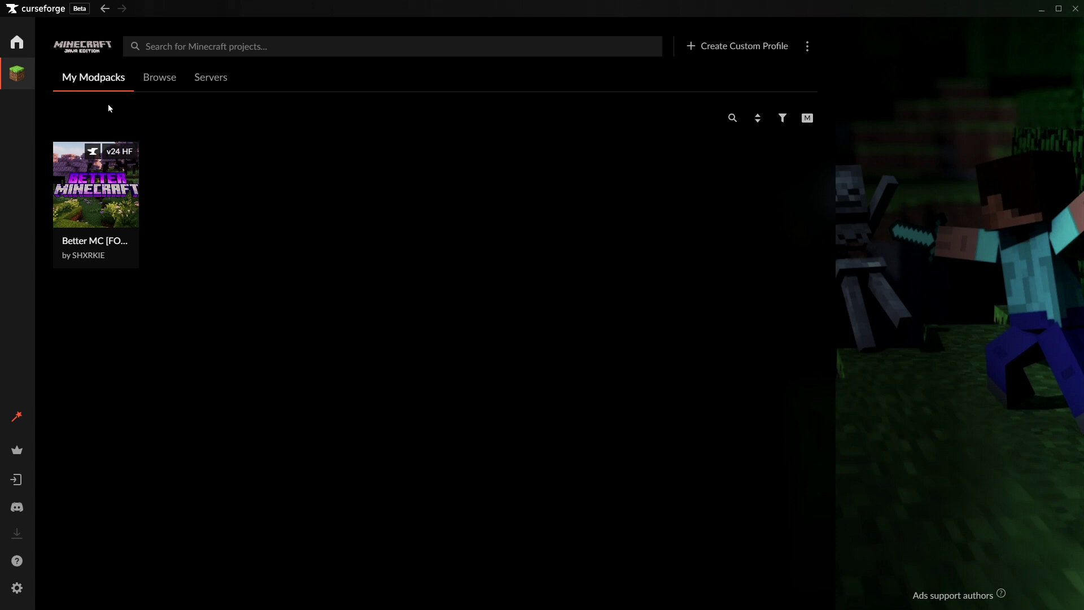
mouse_move(136, 223)
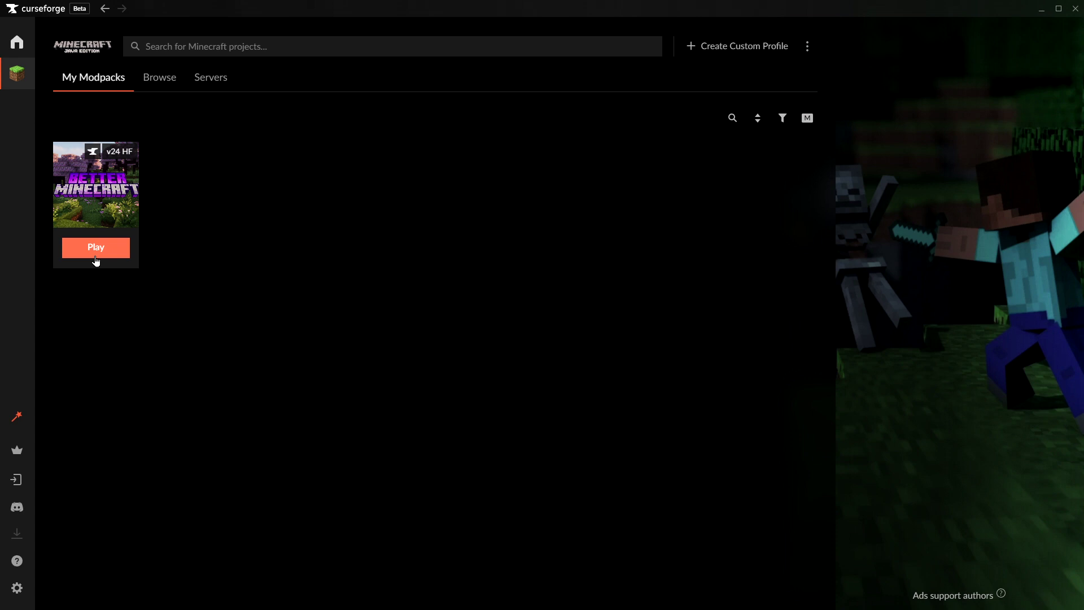
Step: Browse Minecraft Mods sorted by Popularity
click(151, 89)
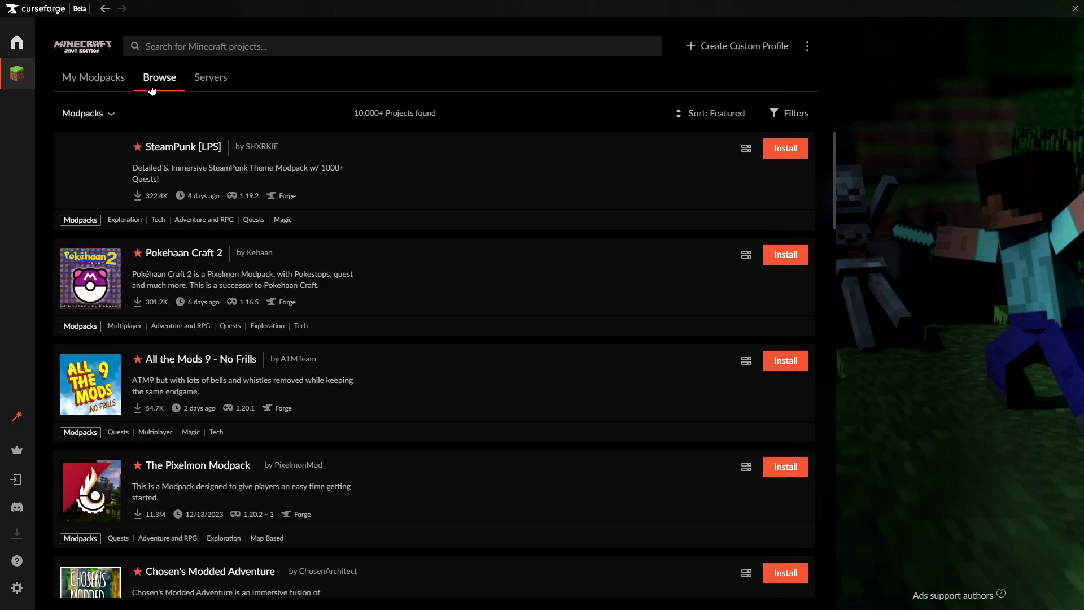
click(84, 113)
click(101, 178)
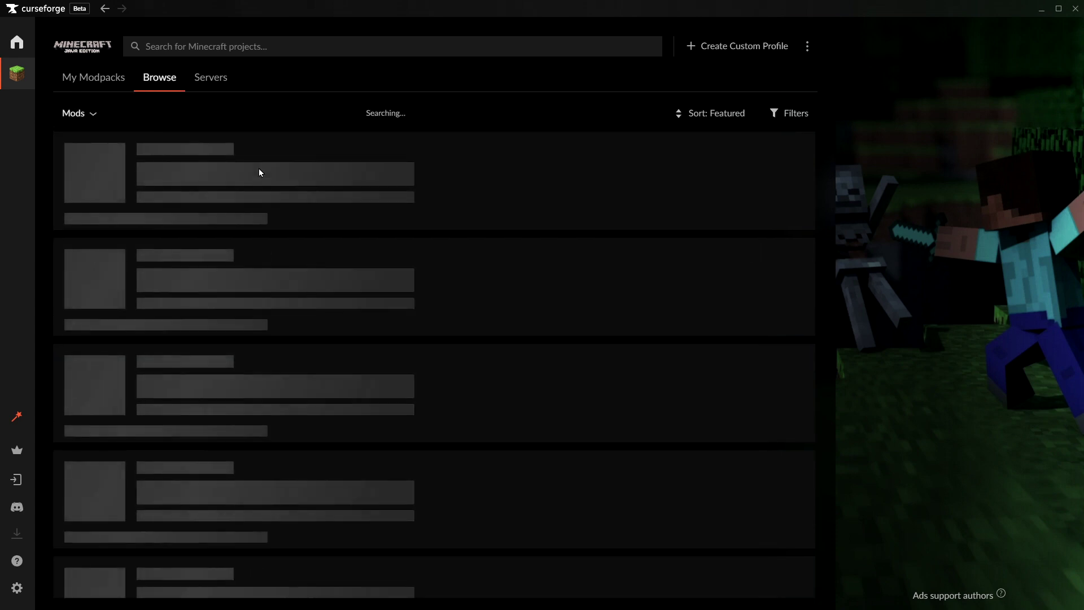
click(692, 113)
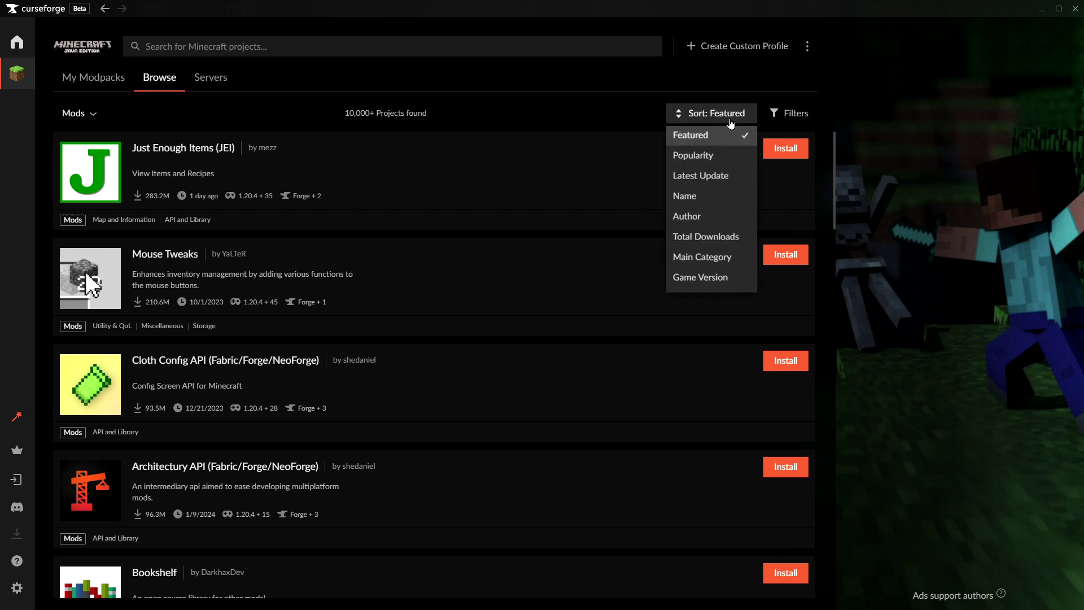
click(715, 173)
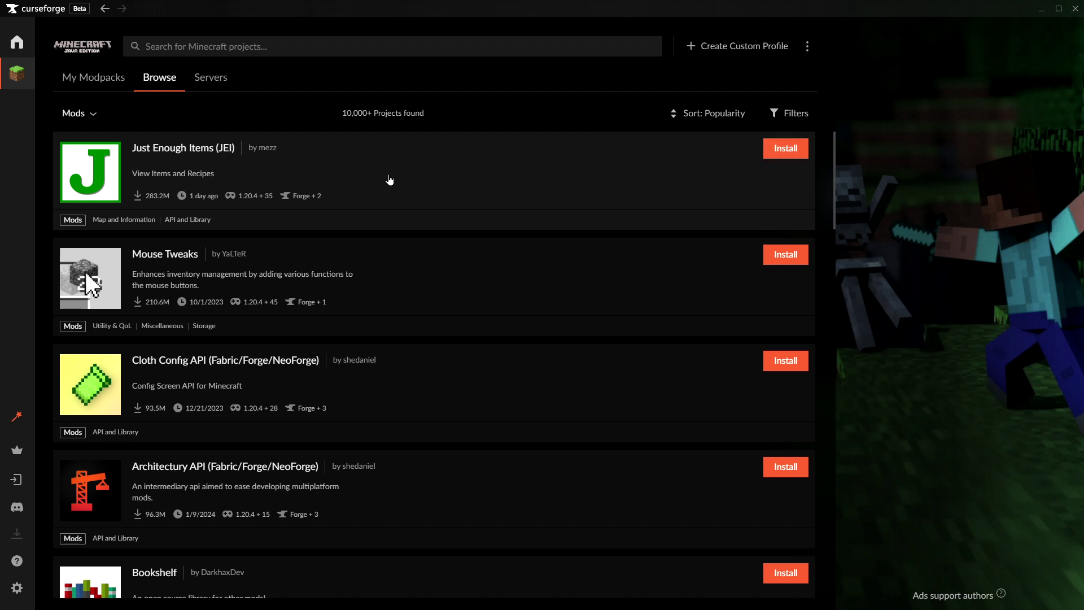
Step: Open page 2 of the Just Enough Items (JEI) versions list
click(389, 180)
click(277, 221)
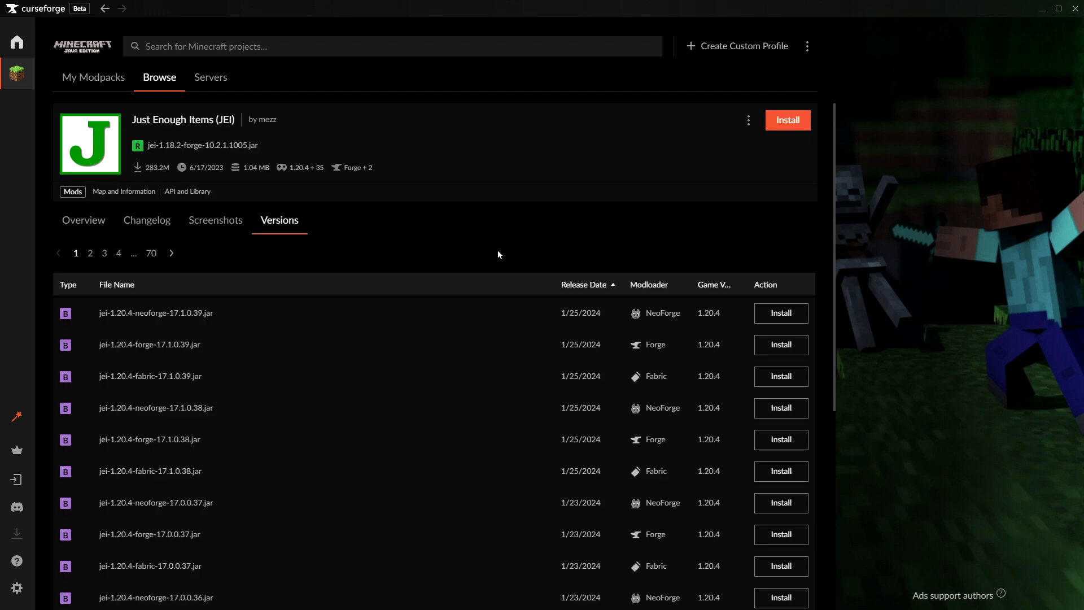
scroll(697, 519, down, 6)
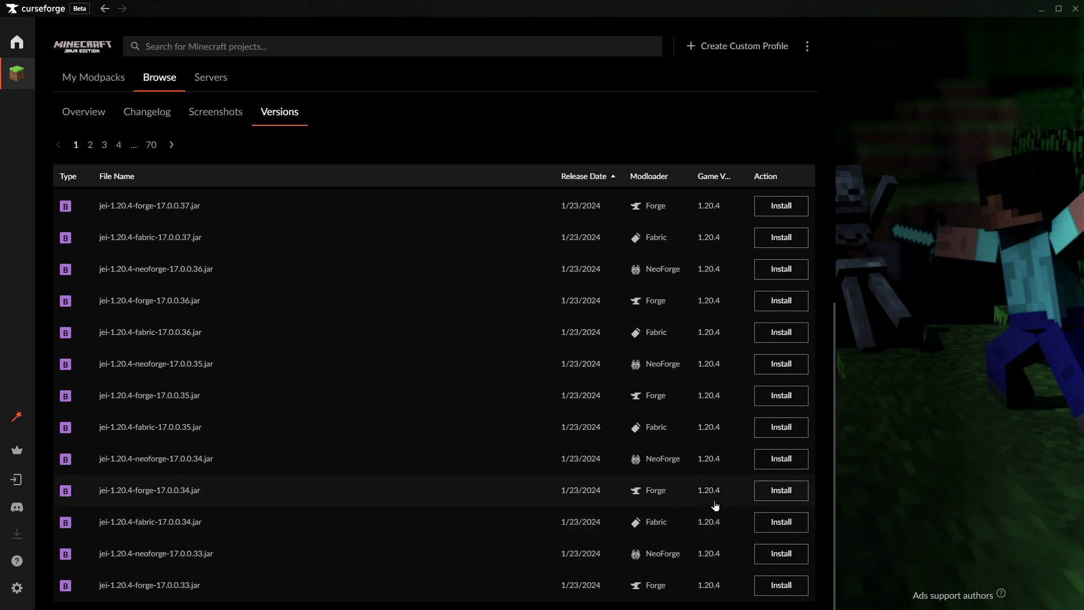
click(90, 145)
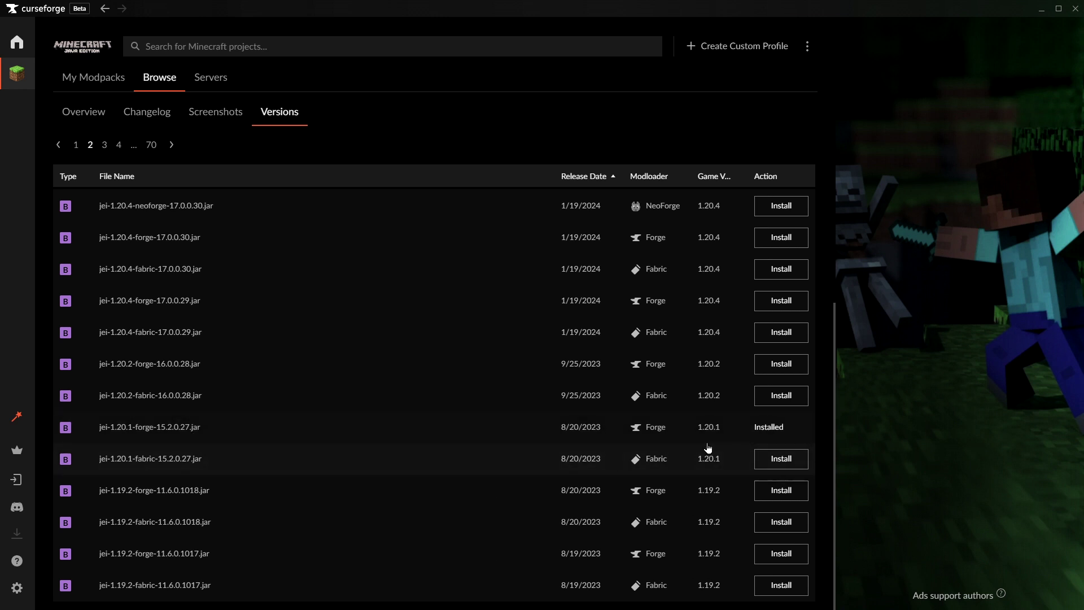
Step: Return to Browse and list Mods instead of modpacks
click(151, 88)
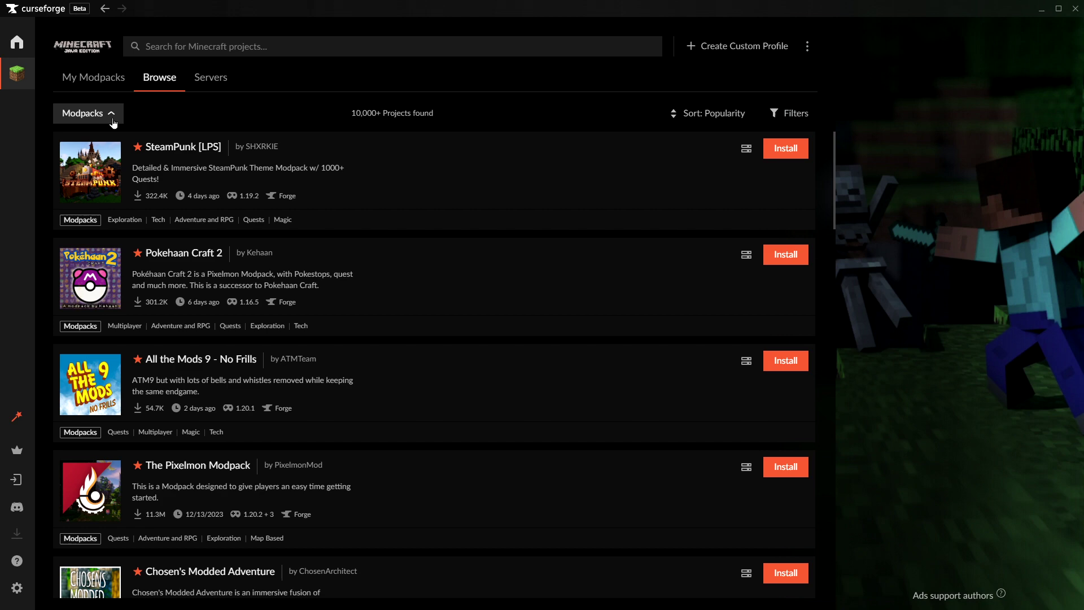
click(85, 113)
click(116, 176)
scroll(533, 378, down, 10)
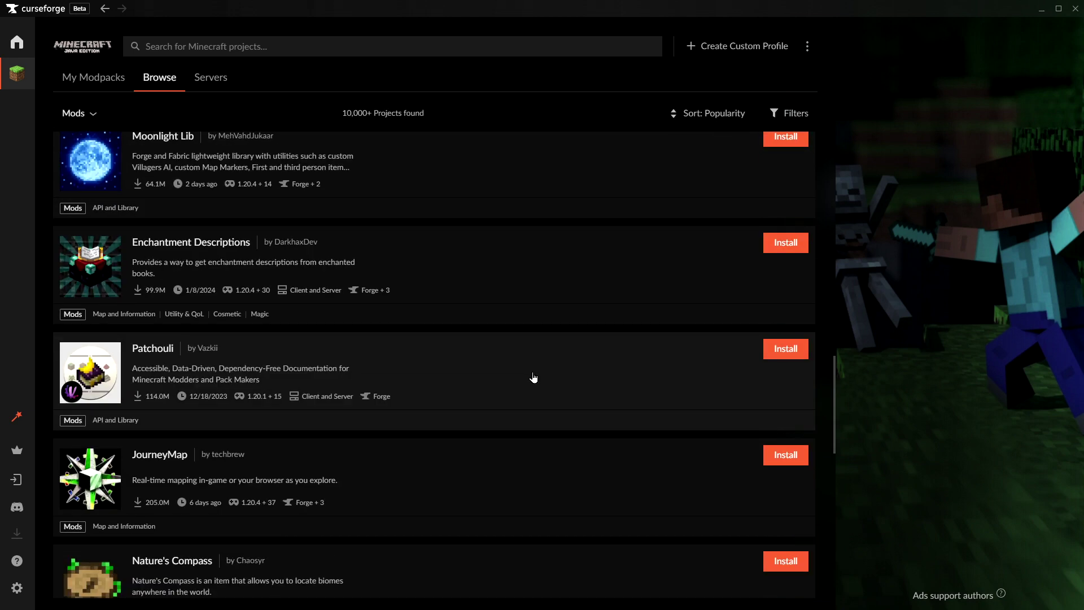
Step: Install the JourneyMap file journeymap-1.20.1-5.9.18-forge.jar from its Versions list
click(388, 187)
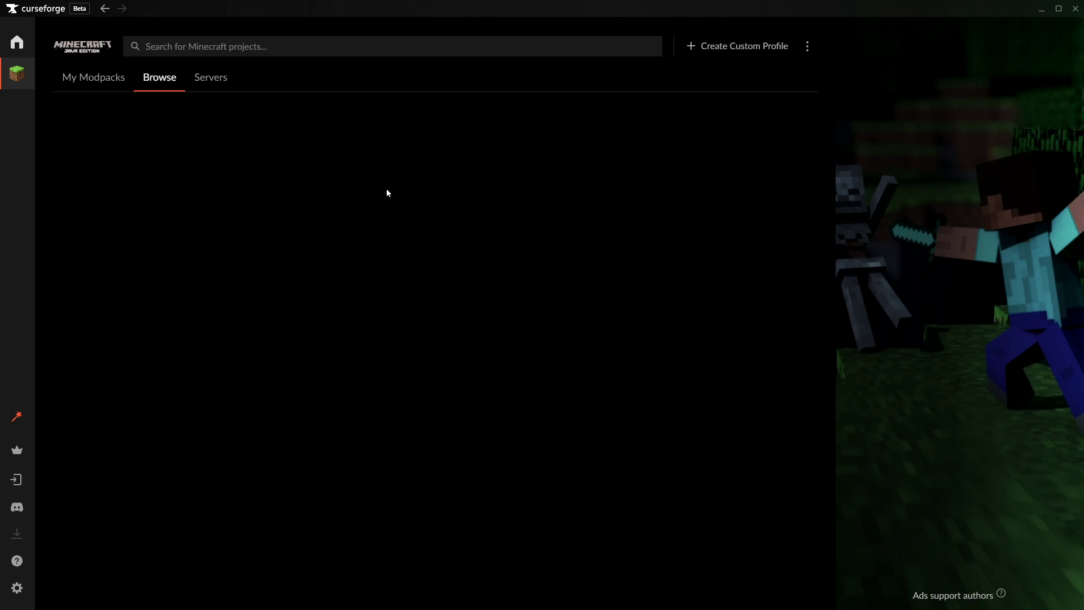
click(279, 224)
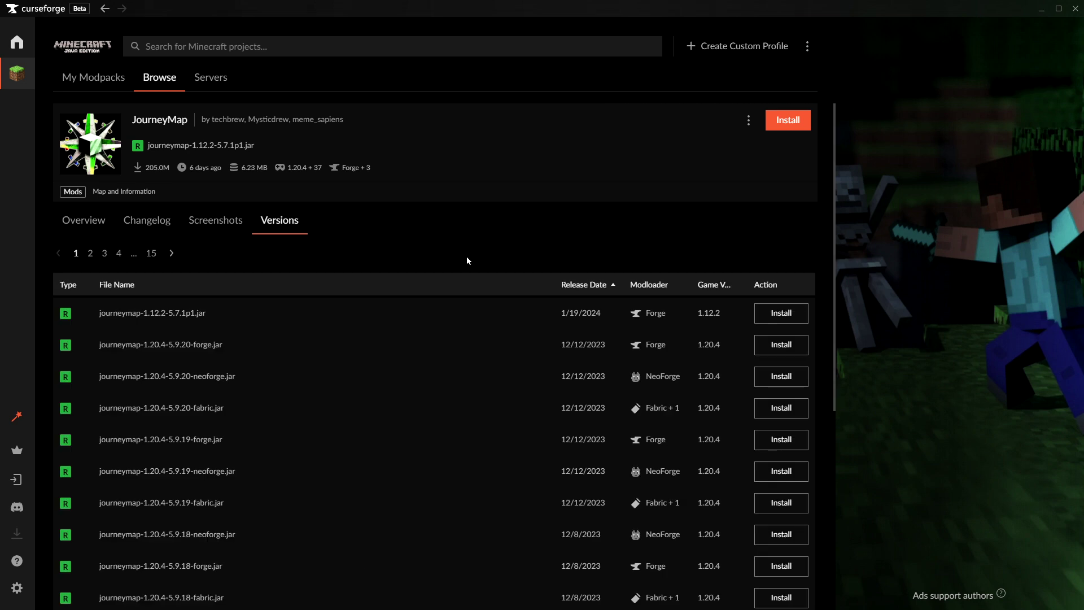
scroll(501, 368, down, 6)
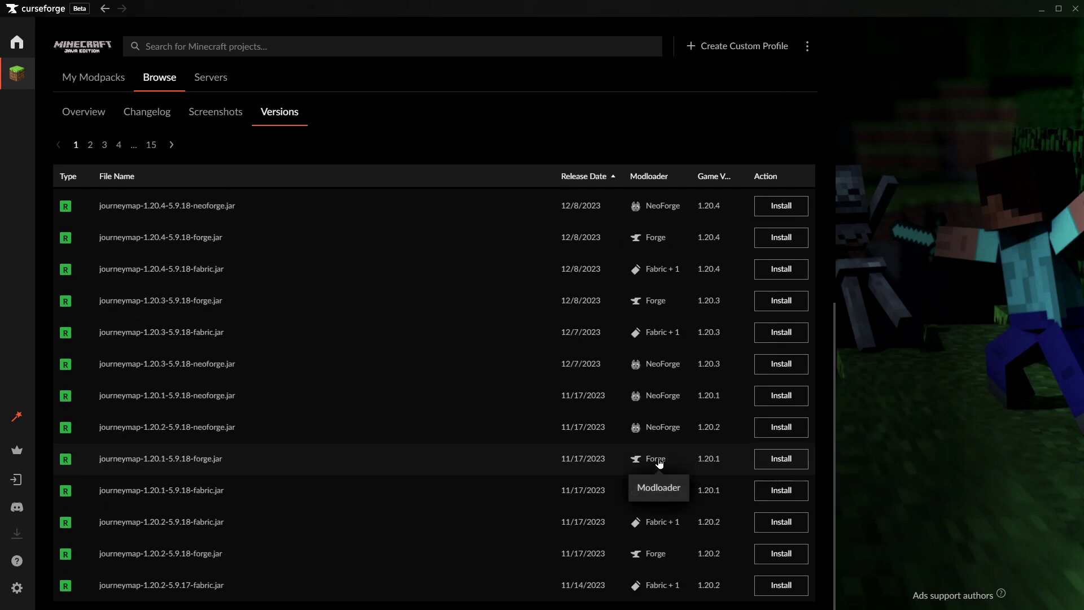
click(761, 463)
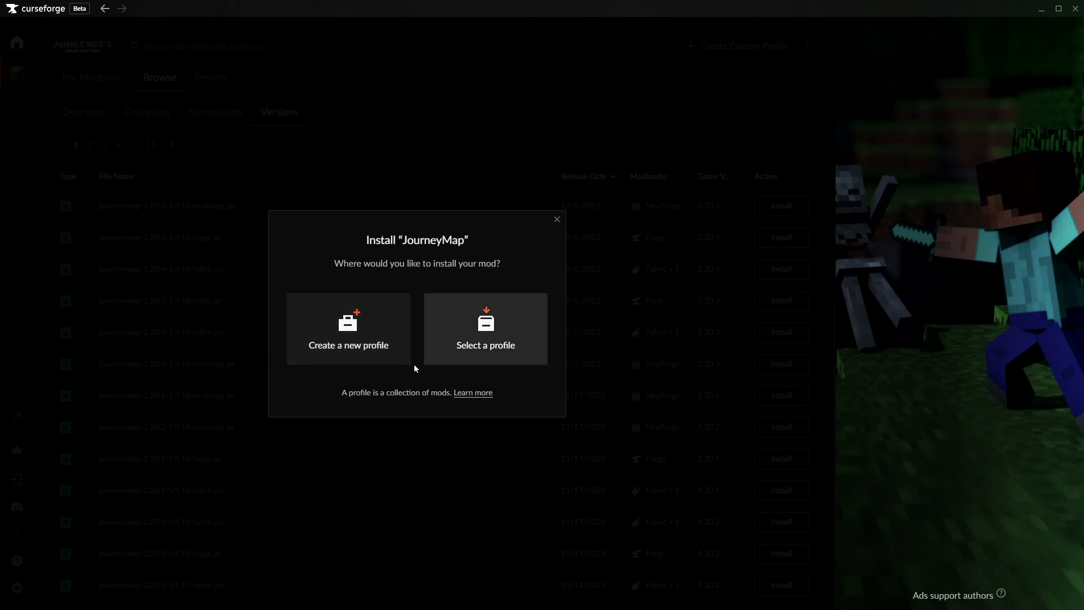
Step: Create a new Minecraft 1.20.1 profile with forge-47.2.0 named 'CF 1.20.1'
click(337, 340)
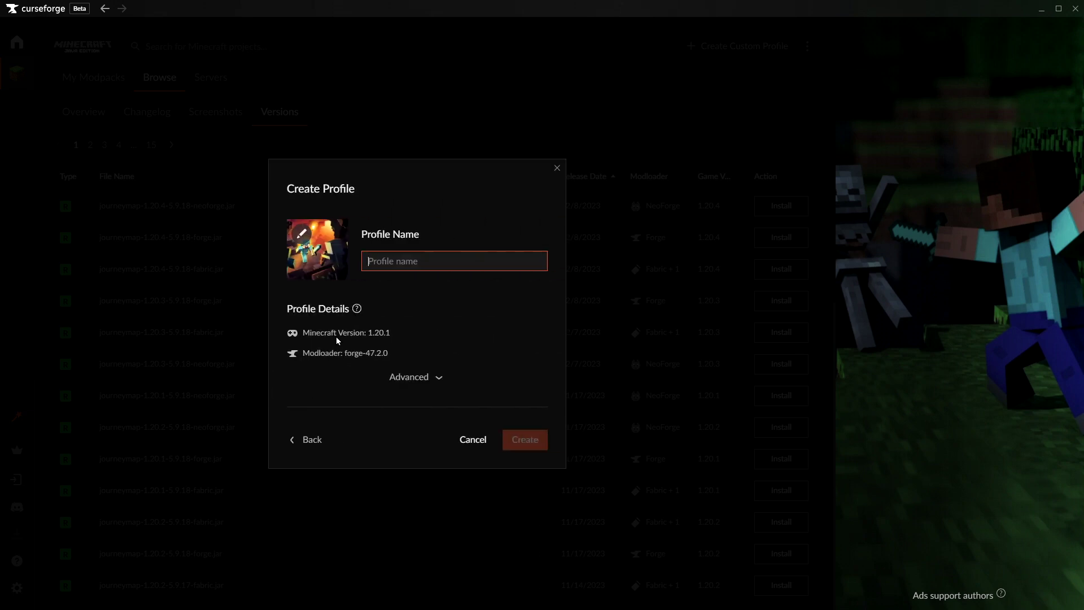
text(1.20.1)
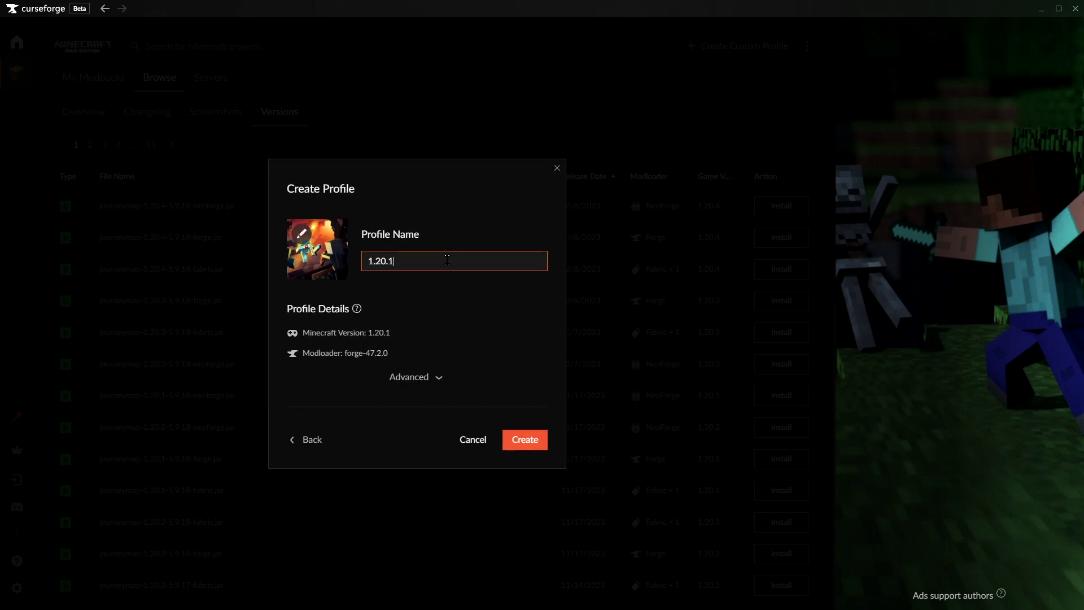
key(Home)
text(CF)
click(438, 380)
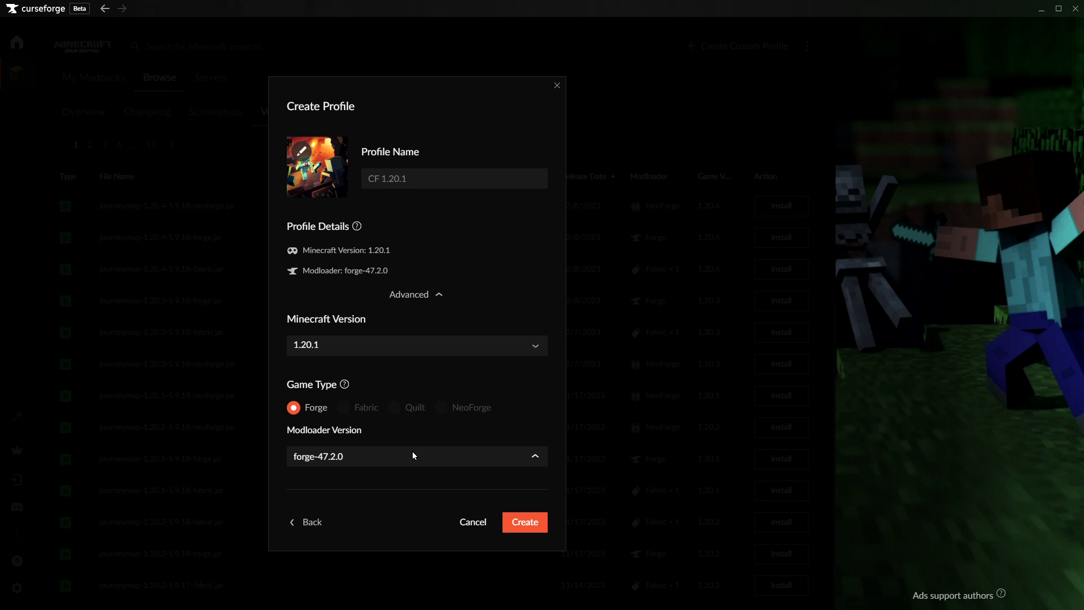
click(534, 517)
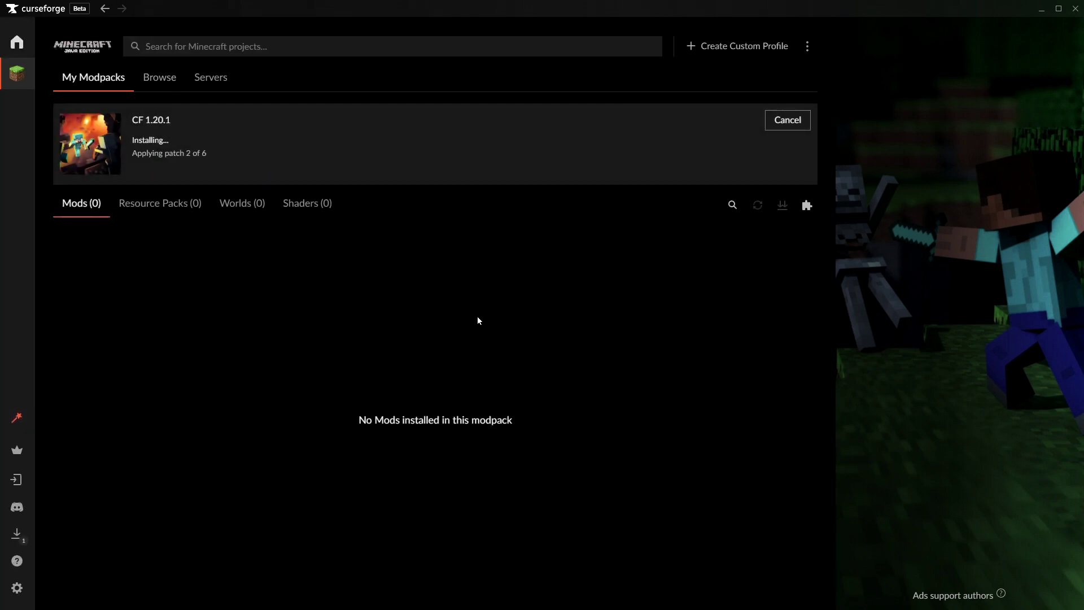
Step: Browse CurseForge mods sorted by popularity
click(118, 75)
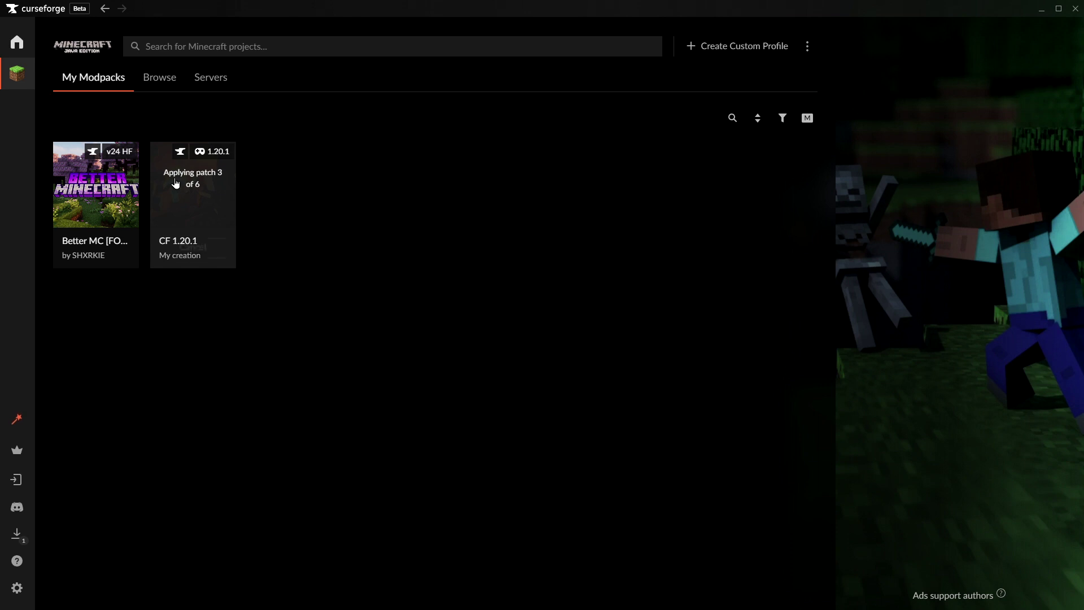
mouse_move(203, 202)
click(160, 77)
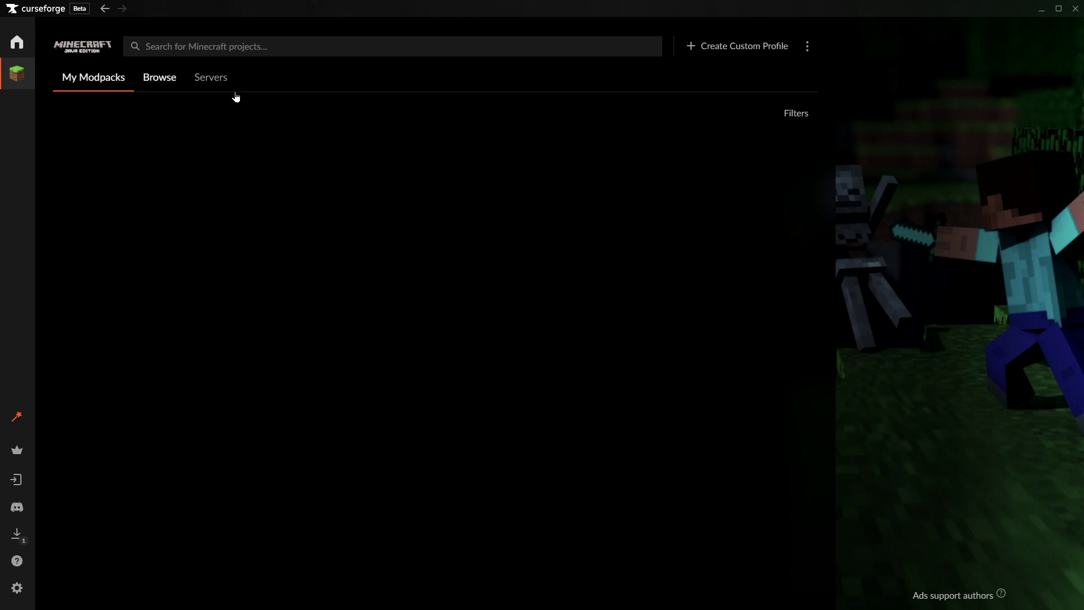
click(116, 121)
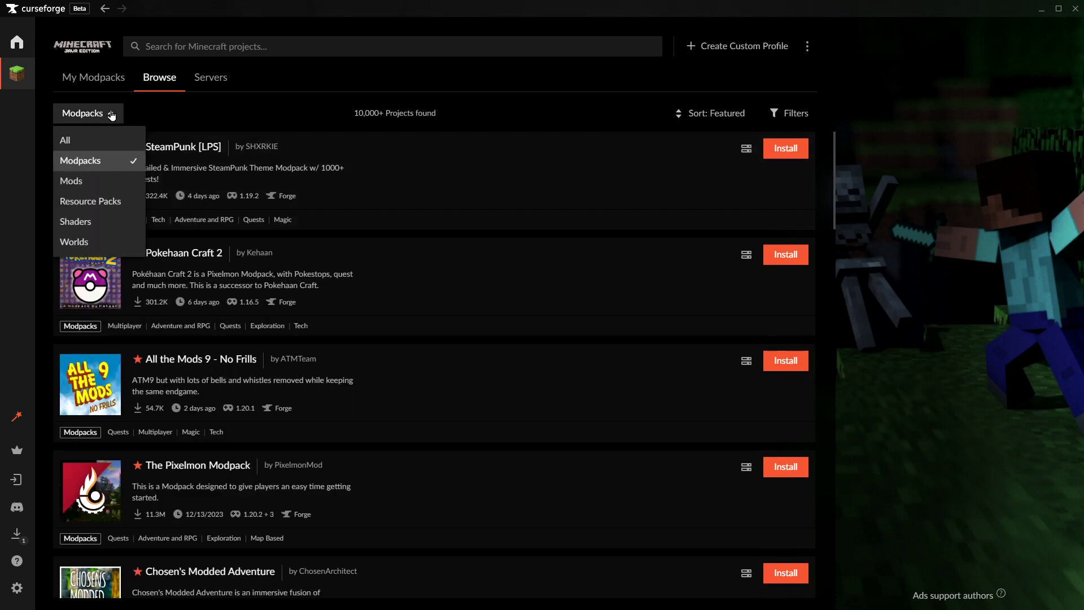
click(104, 176)
click(700, 113)
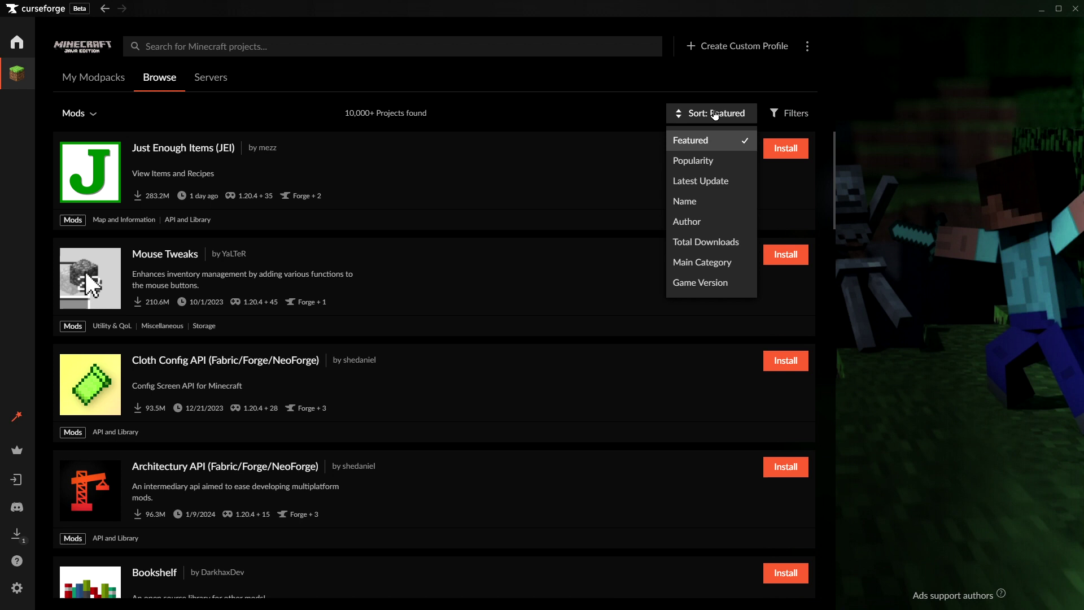
click(711, 161)
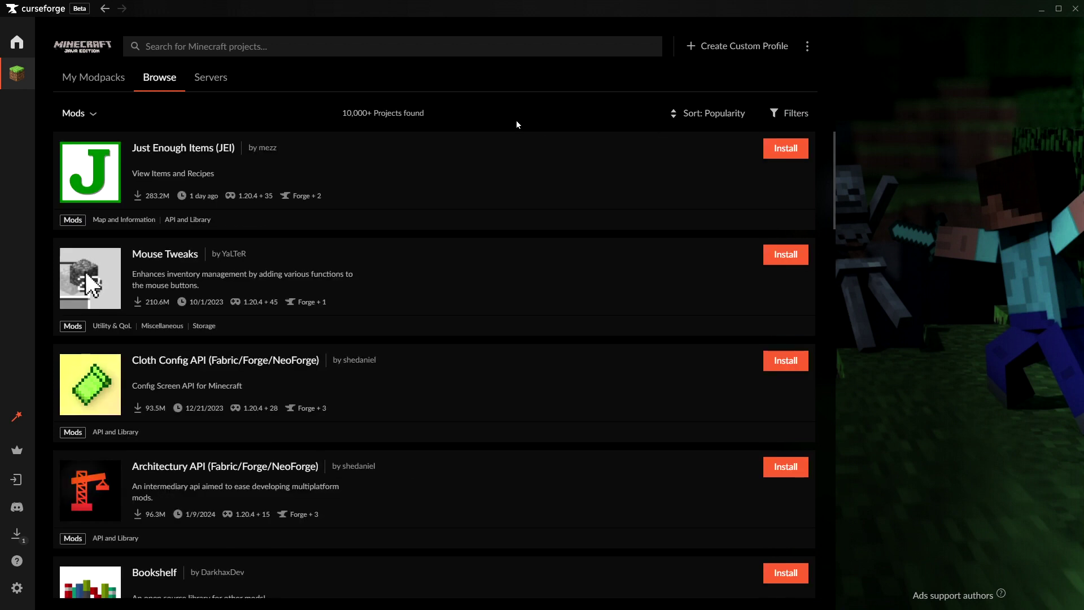
Step: Install the 1.20.1 Forge Waystones file into the CF 1.20.1 profile
scroll(486, 283, down, 10)
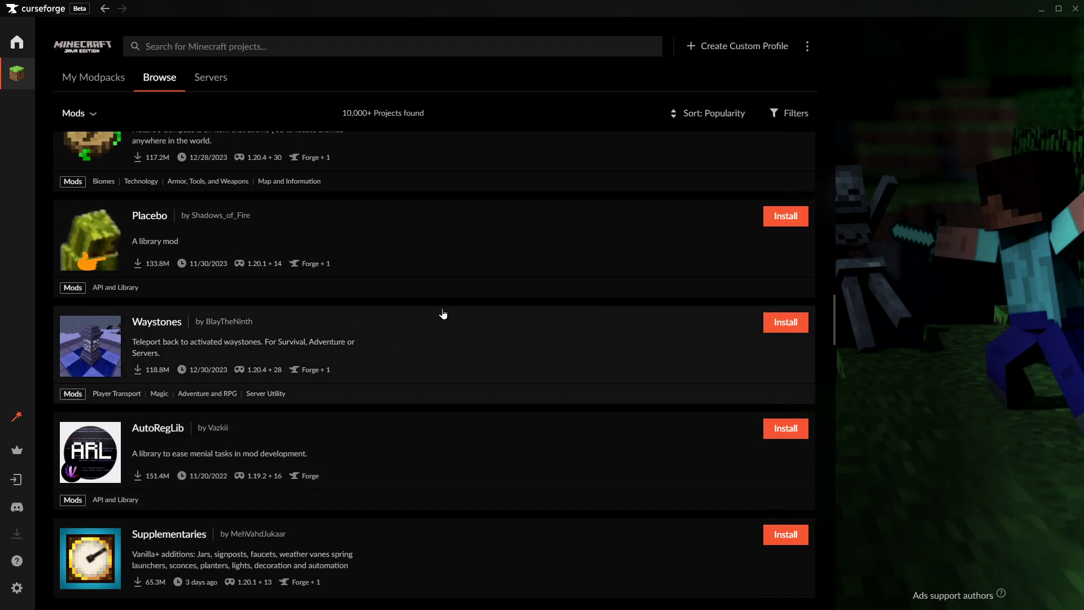
click(445, 350)
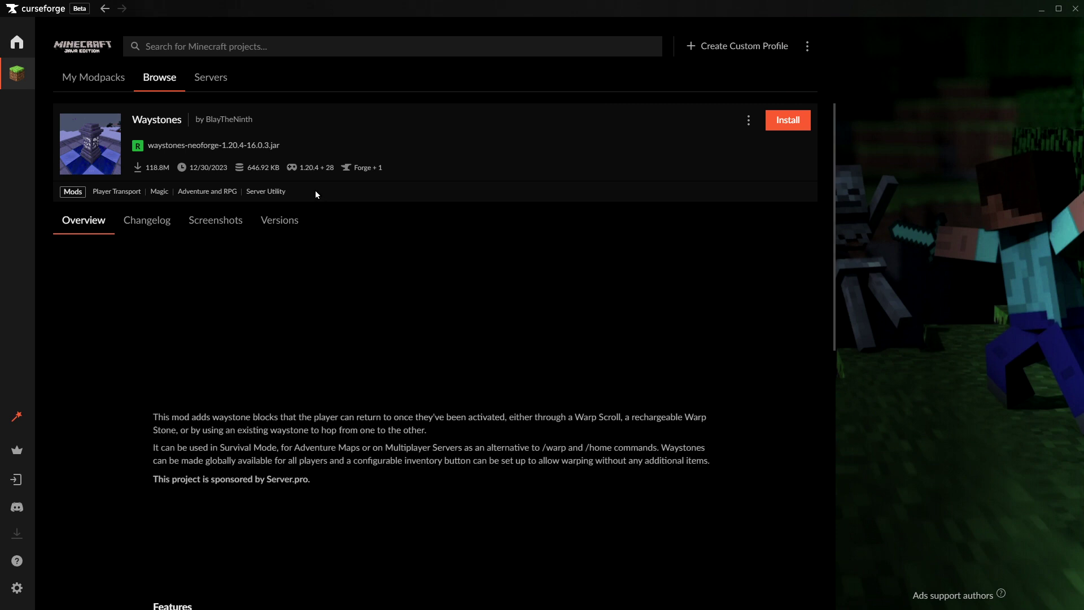
click(279, 220)
scroll(563, 360, down, 5)
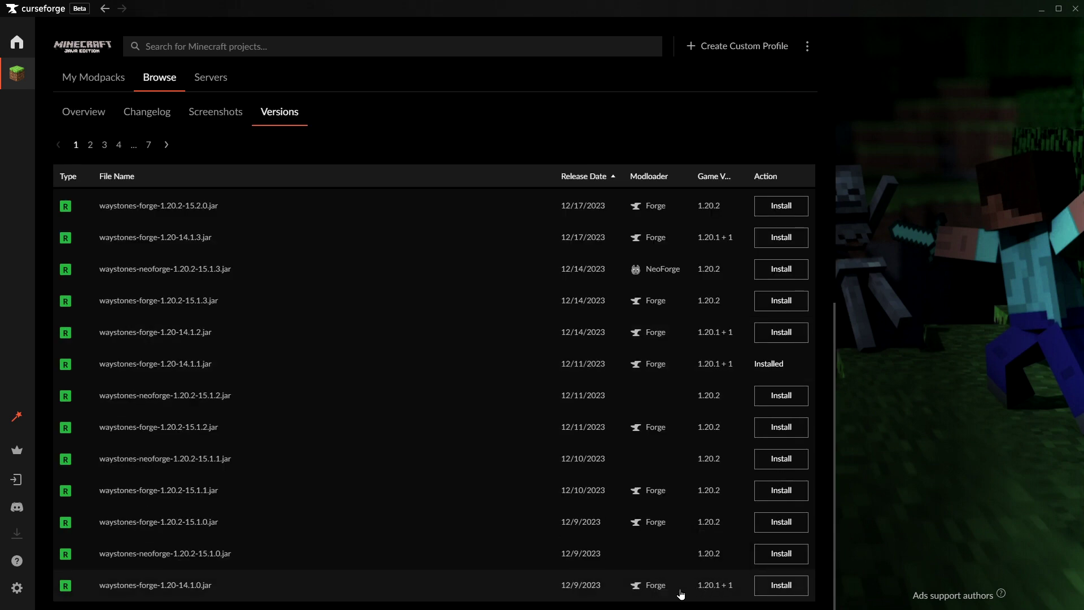
click(780, 585)
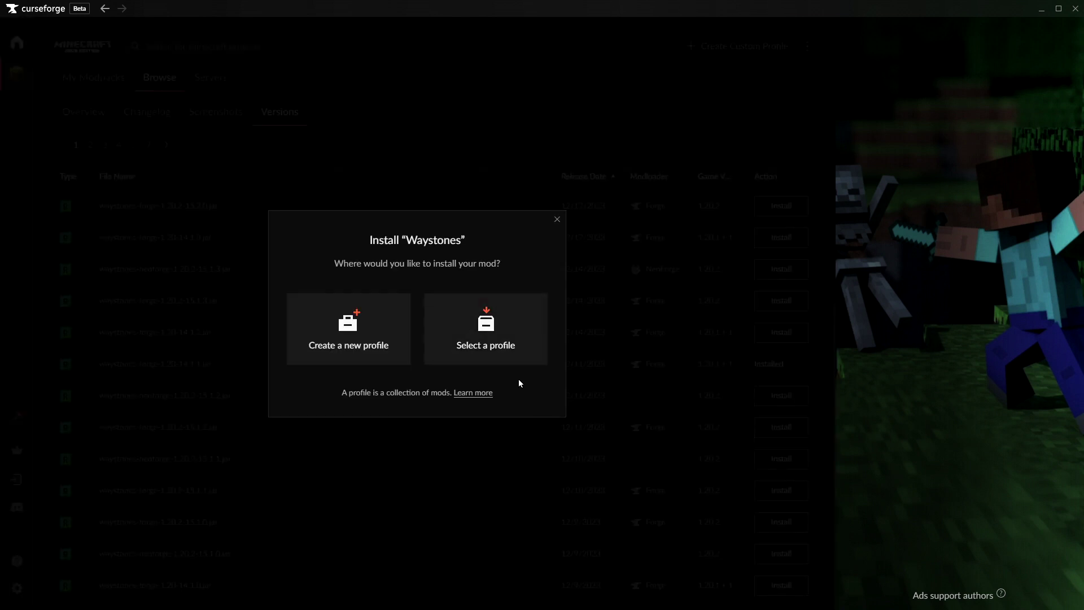
click(497, 358)
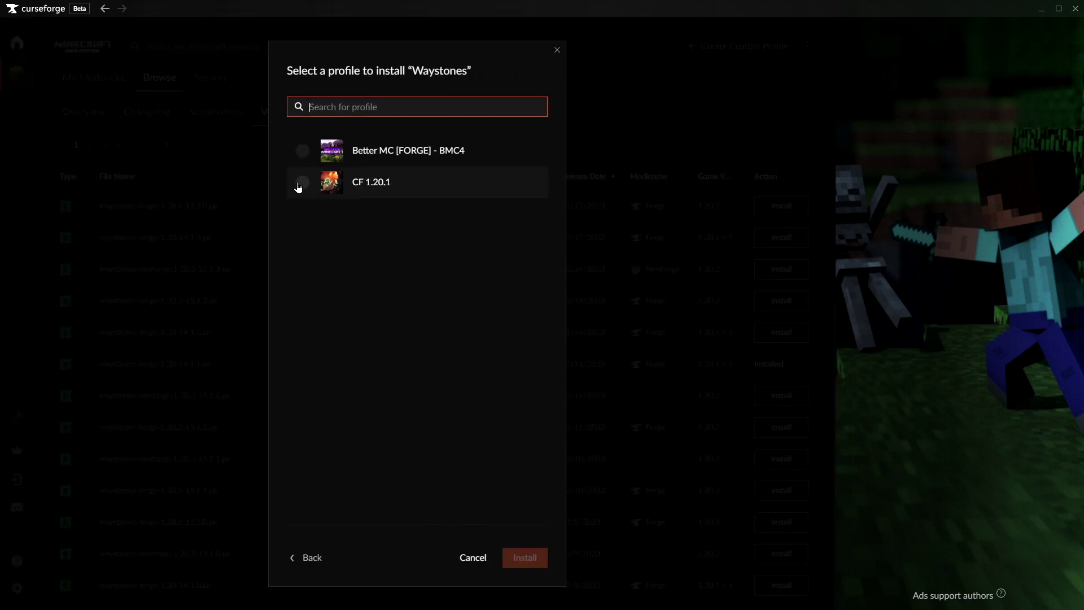
click(300, 182)
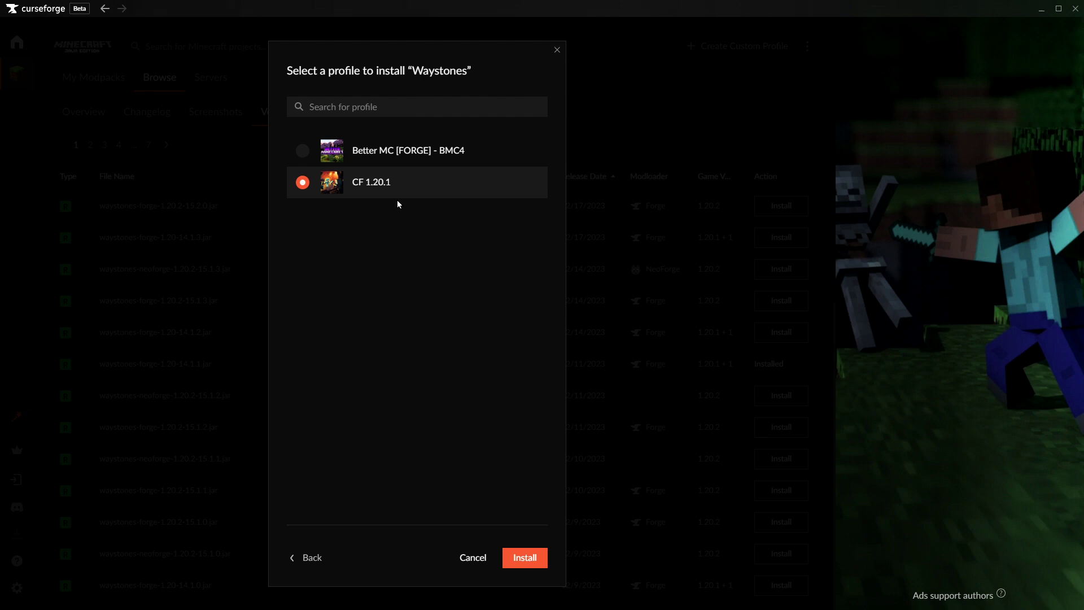
click(540, 557)
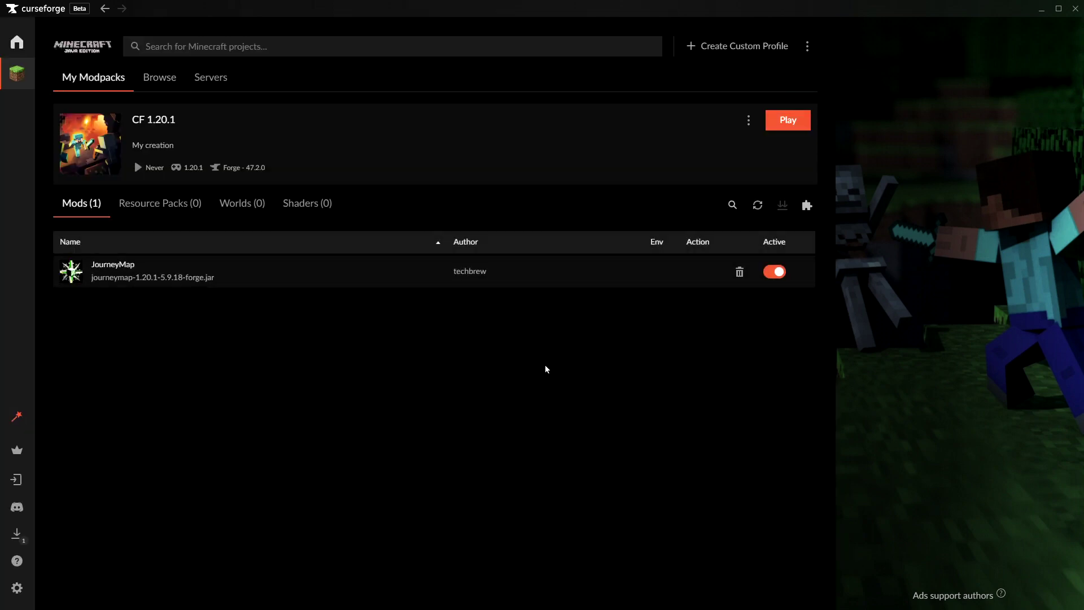
Step: Search CurseForge mods for 'sit'
click(165, 91)
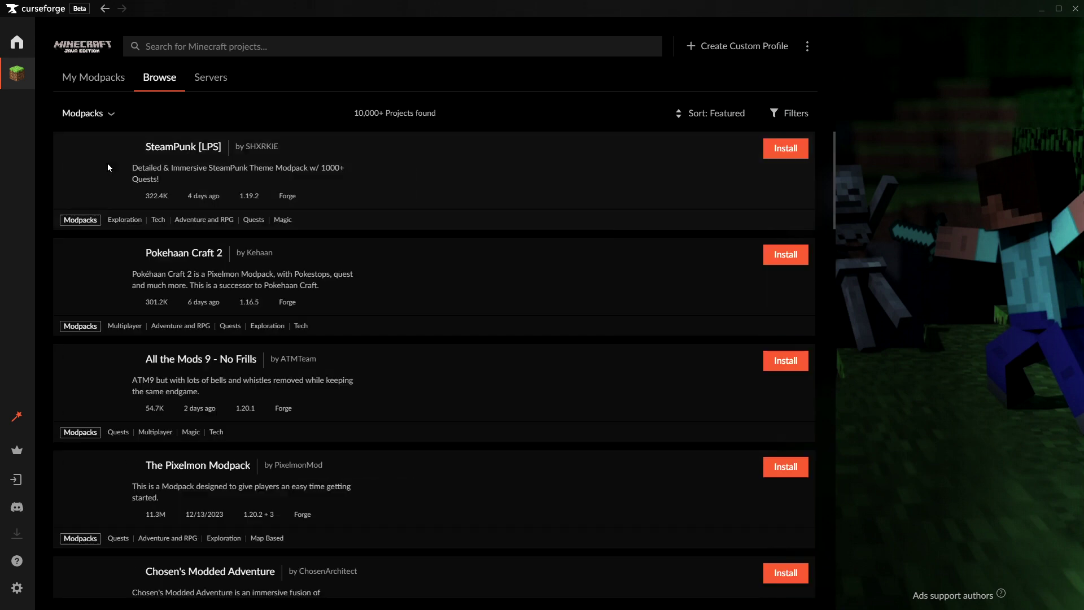
click(79, 113)
click(106, 179)
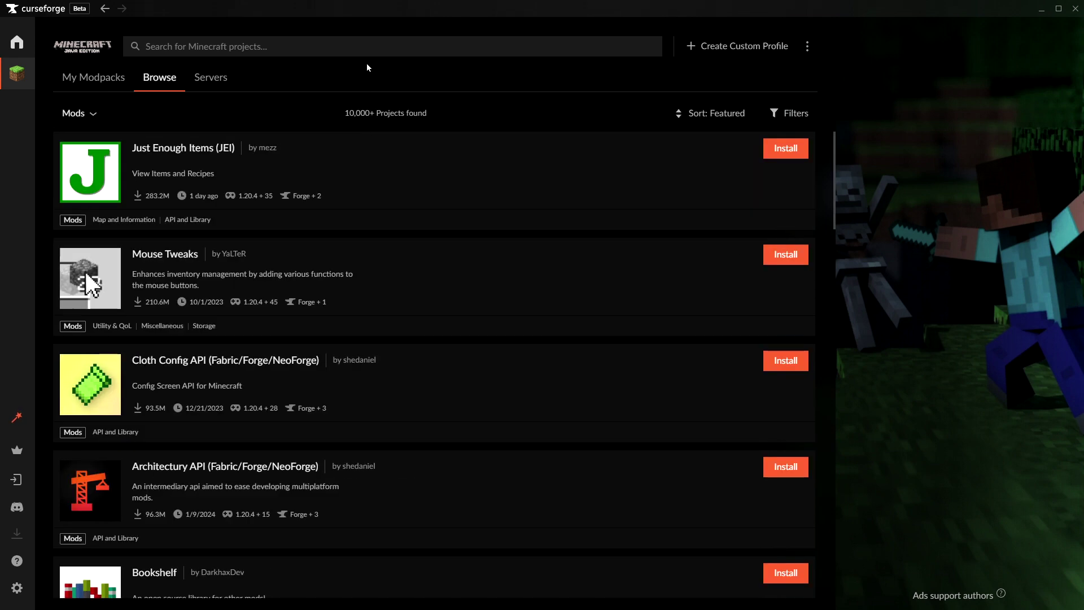
click(367, 46)
text(sit)
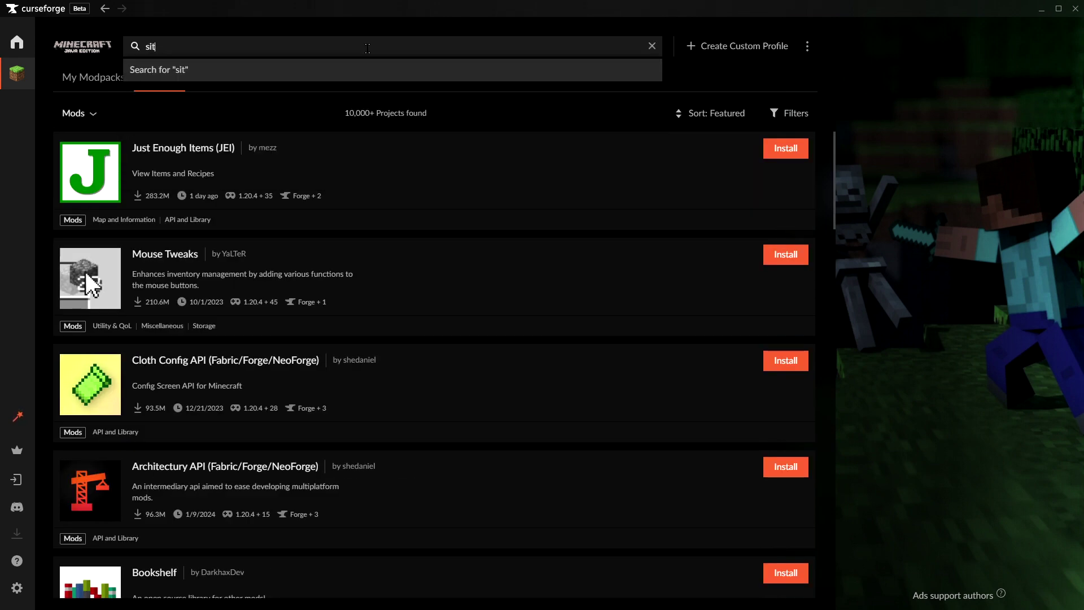
key(Return)
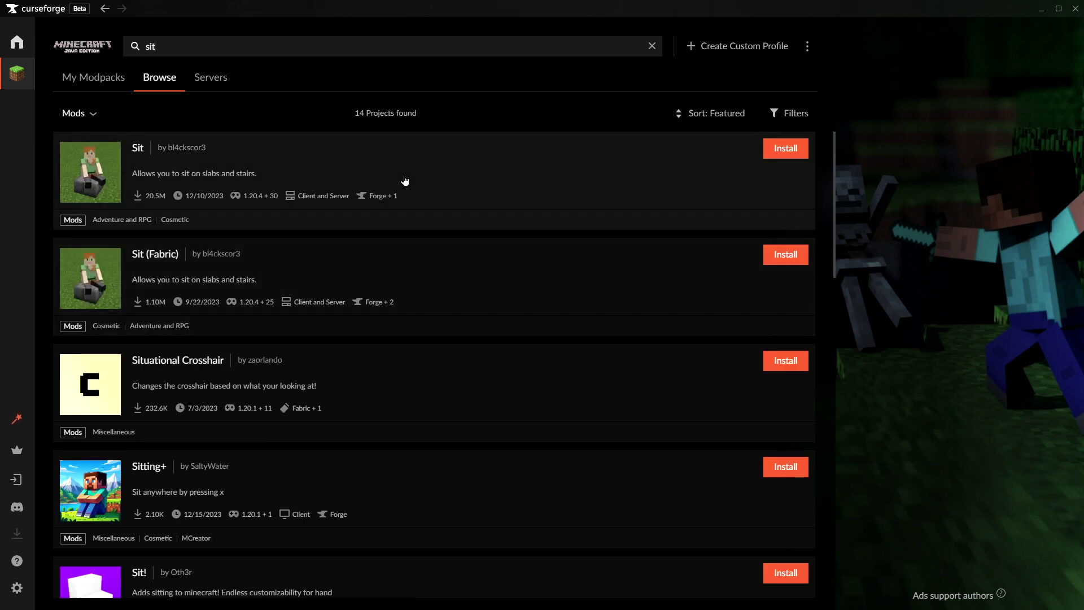
Step: Install sit-1.20.1-1.3.4.jar from the Sit mod into the CF 1.20.1 profile
click(405, 170)
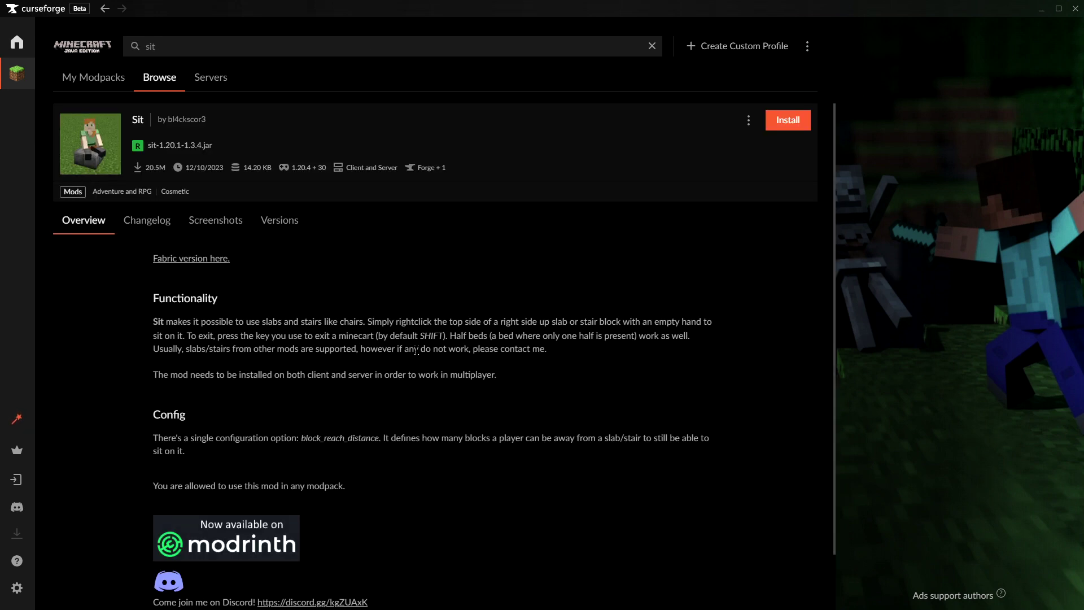
click(279, 220)
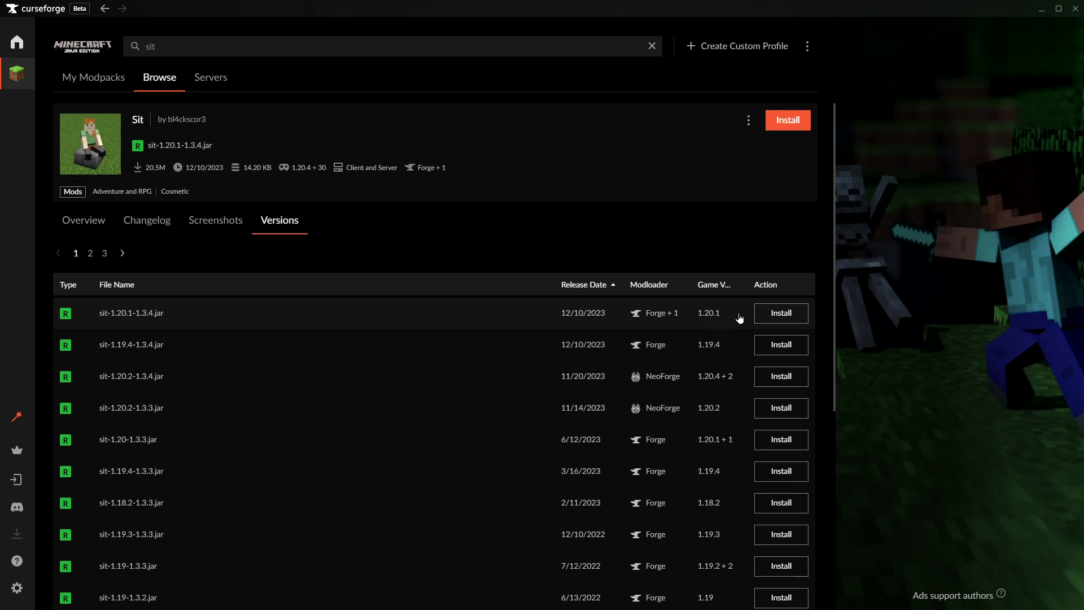
click(761, 315)
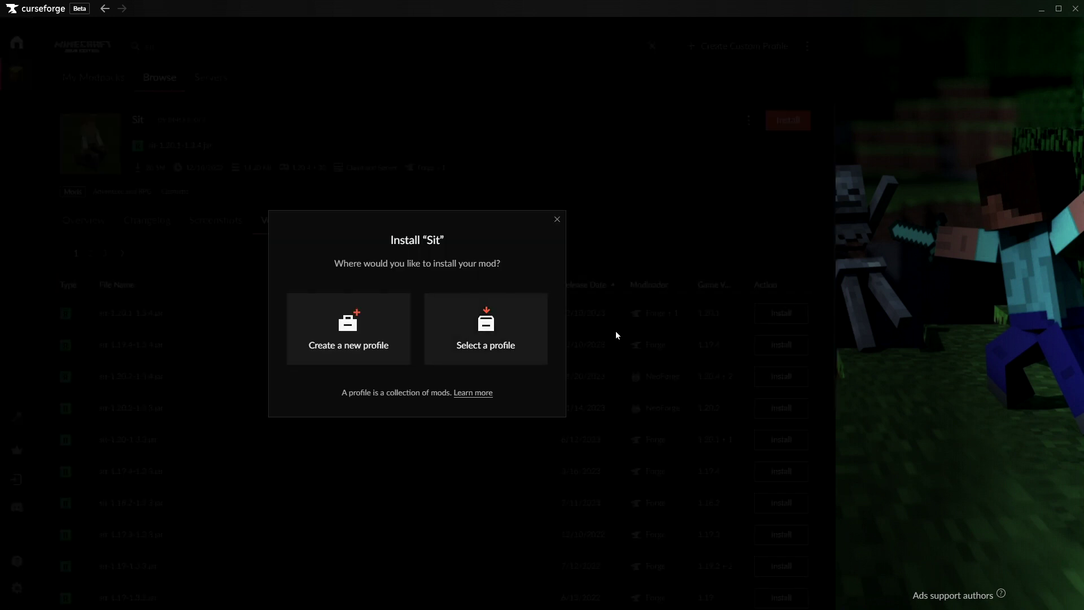
click(499, 337)
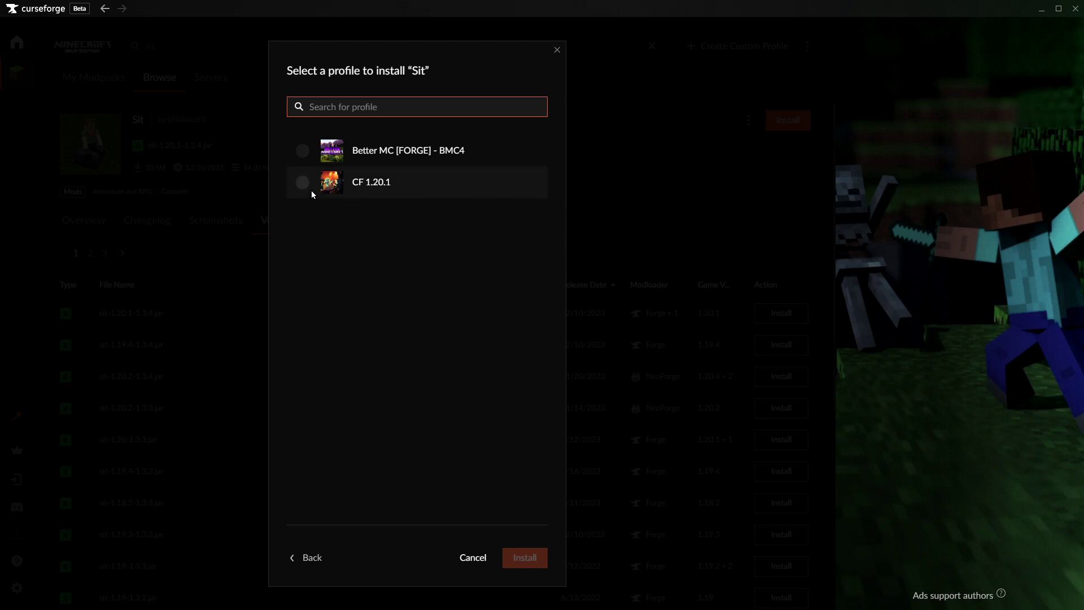
click(304, 184)
click(524, 558)
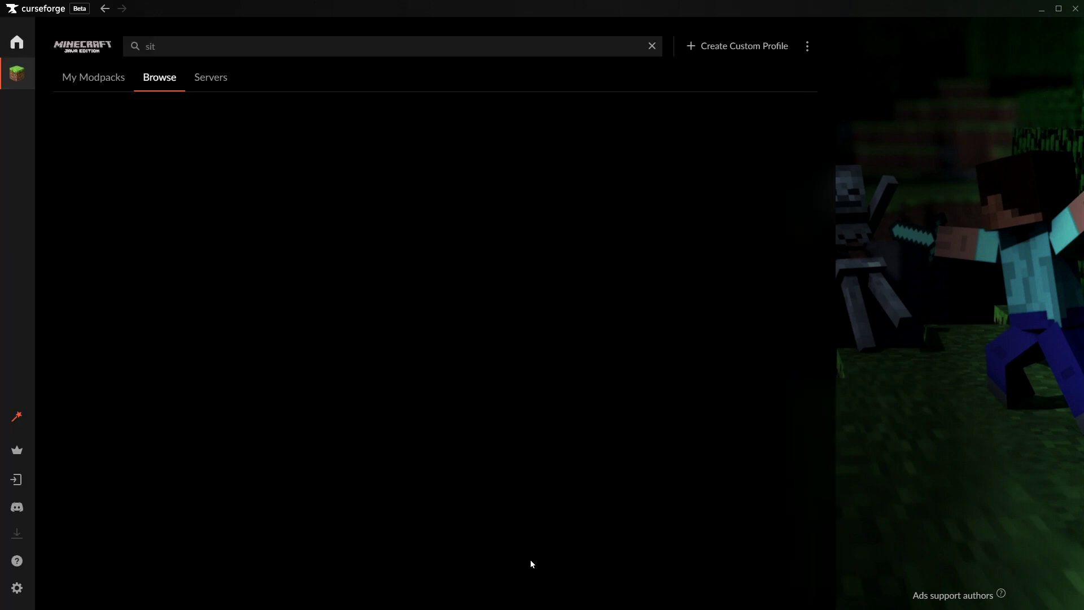
Step: Browse CurseForge mods sorted by popularity
click(159, 77)
click(106, 114)
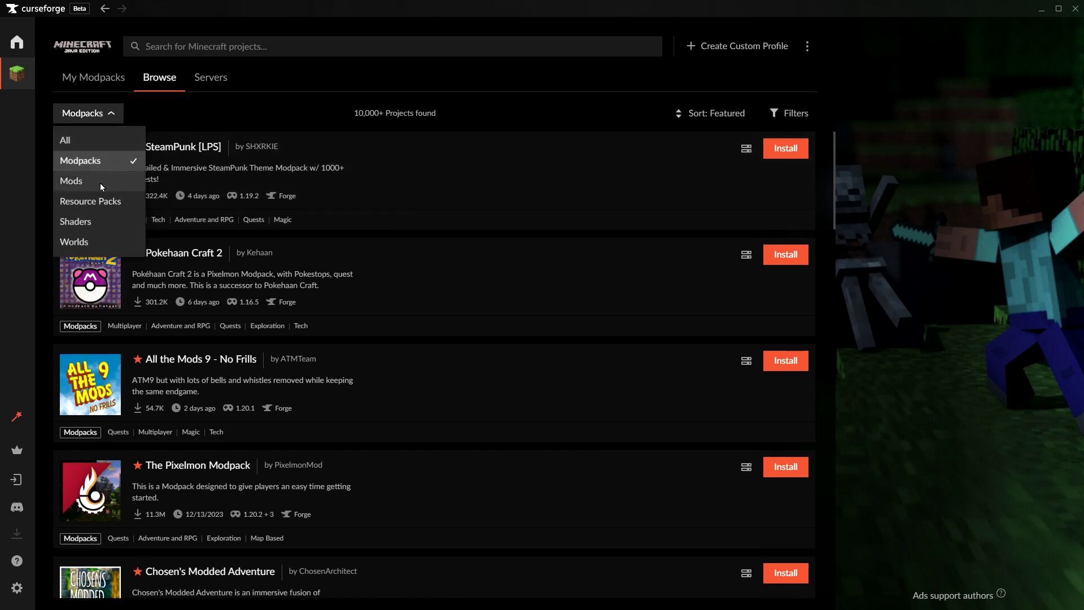
click(100, 181)
click(720, 120)
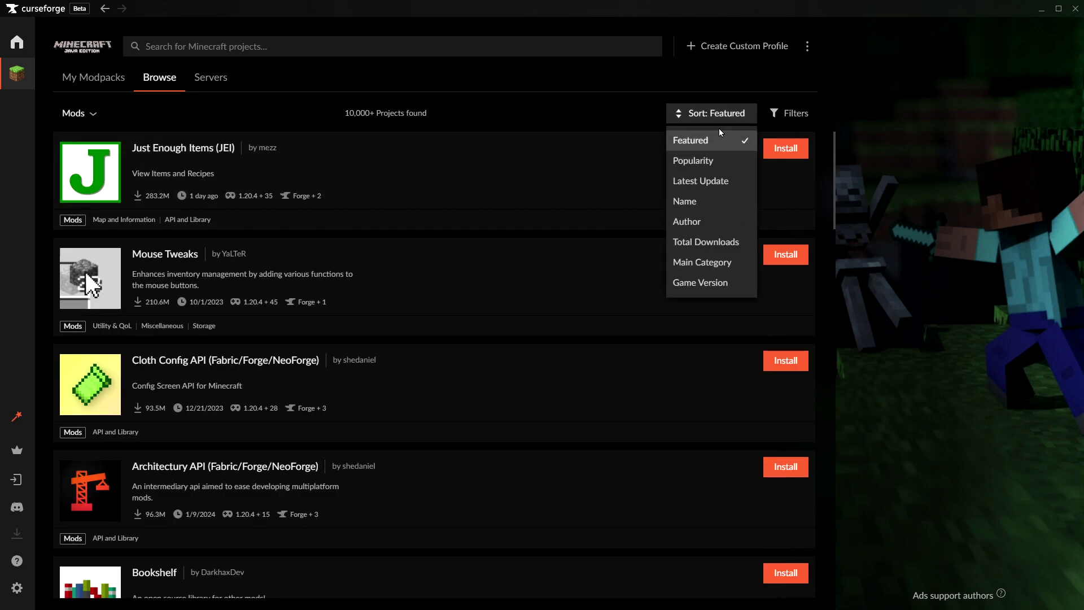
click(704, 162)
Step: Look over The Twilight Forest's file versions, then return to the mod list
scroll(533, 367, down, 10)
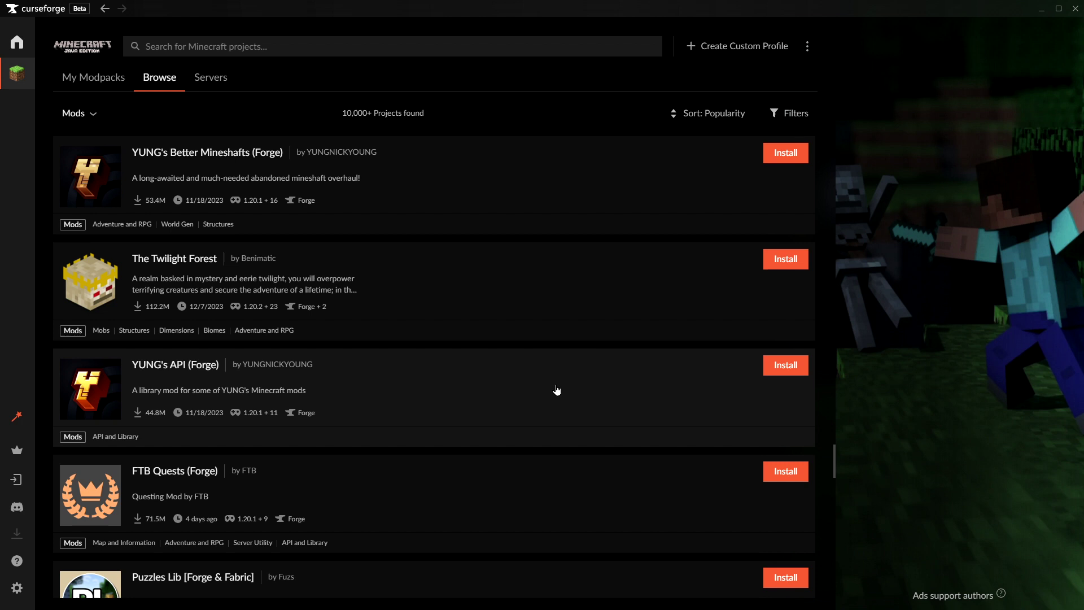
click(485, 291)
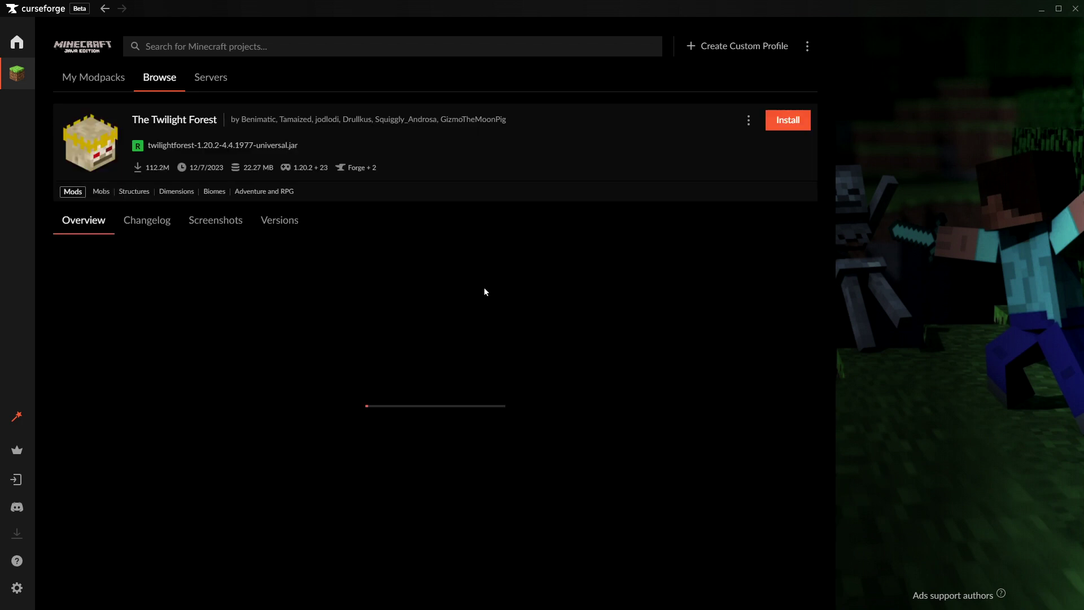
click(282, 220)
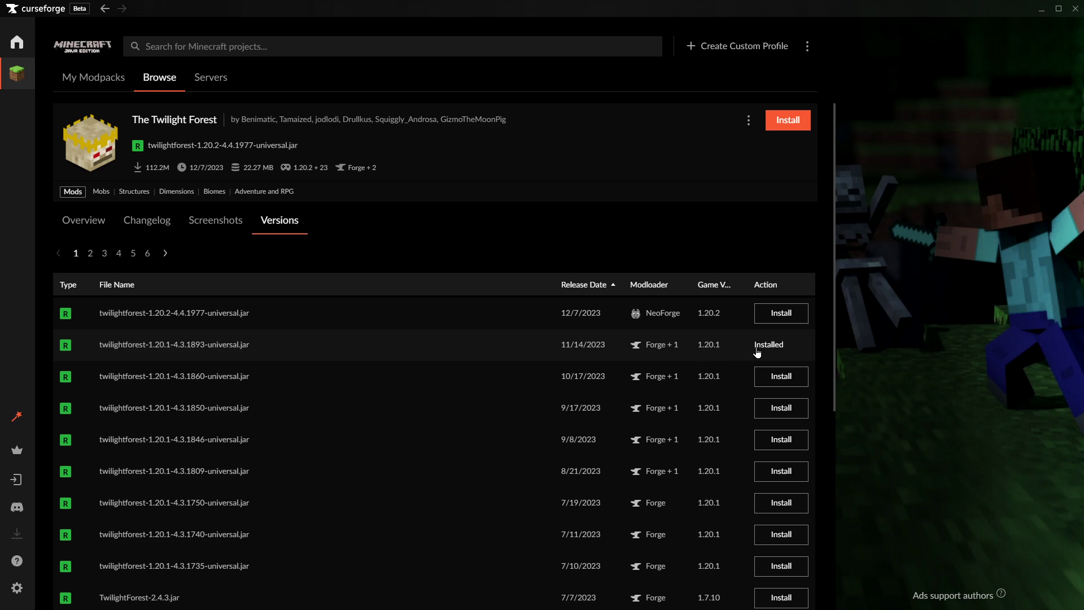
key(alt+Left)
Step: Install MrCrayfish's Furniture Mod file into the CF 1.20.1 profile
scroll(598, 315, down, 5)
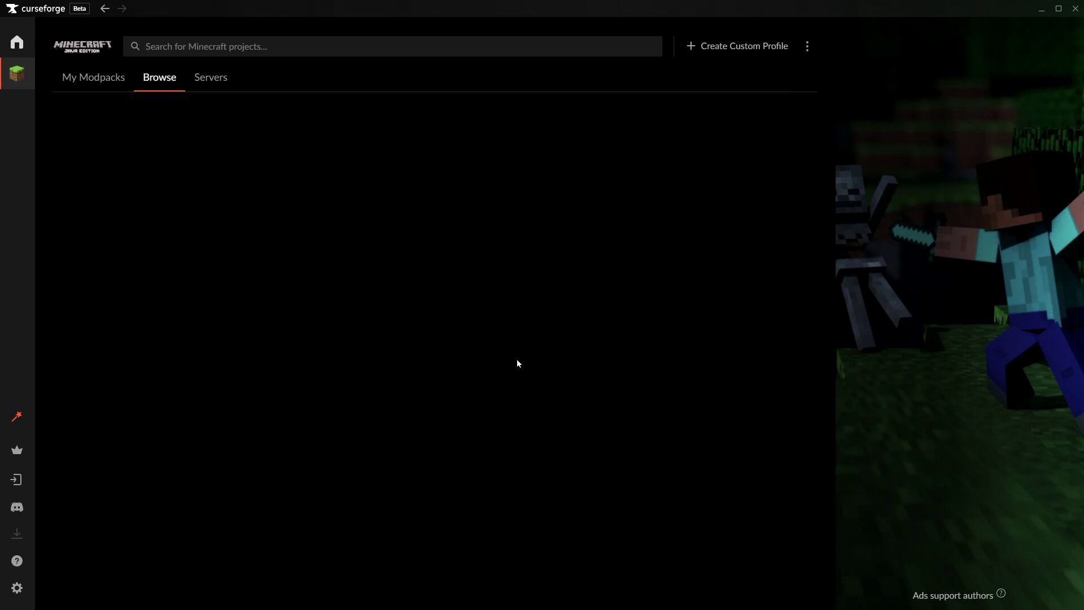
click(280, 220)
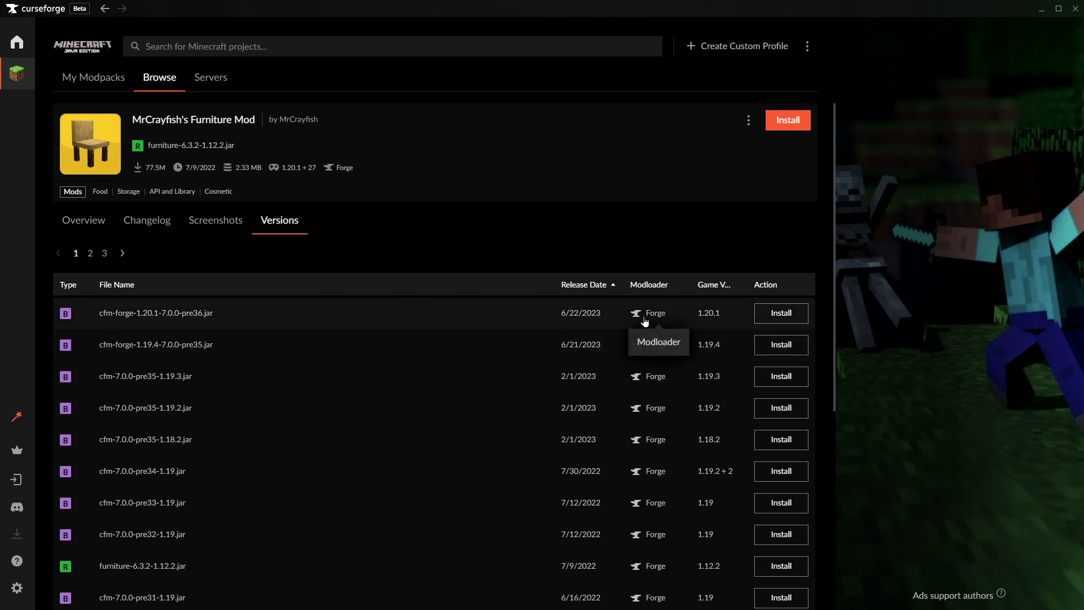
click(779, 314)
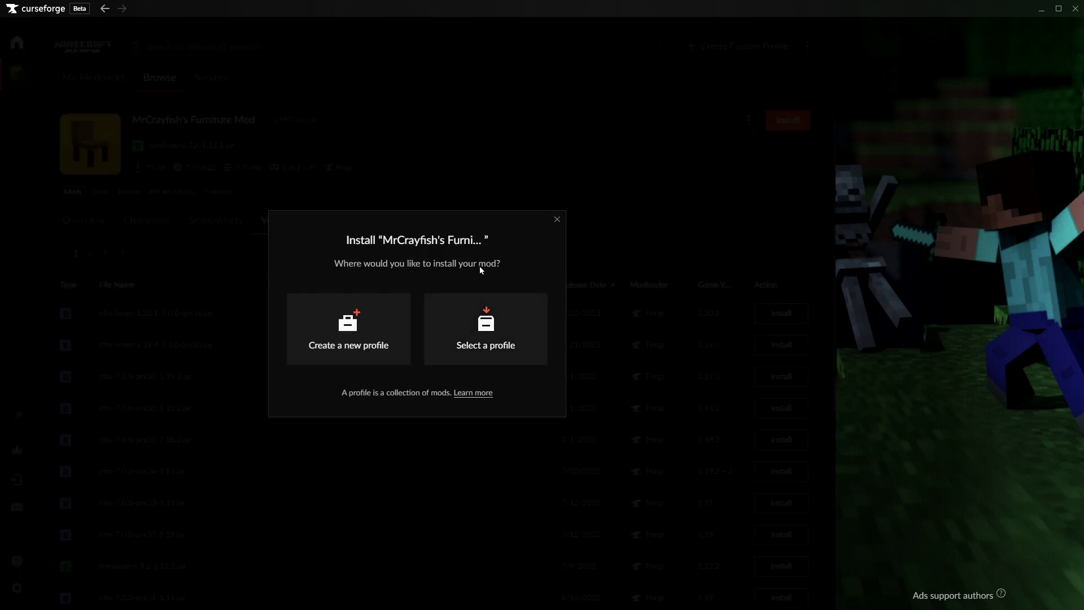
click(485, 328)
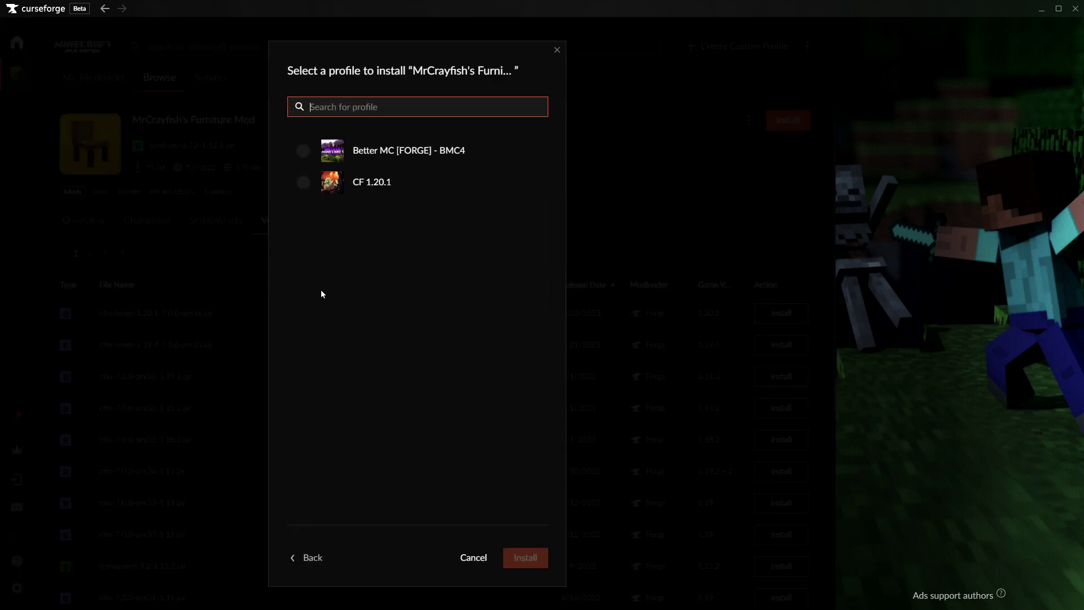
click(299, 186)
click(525, 557)
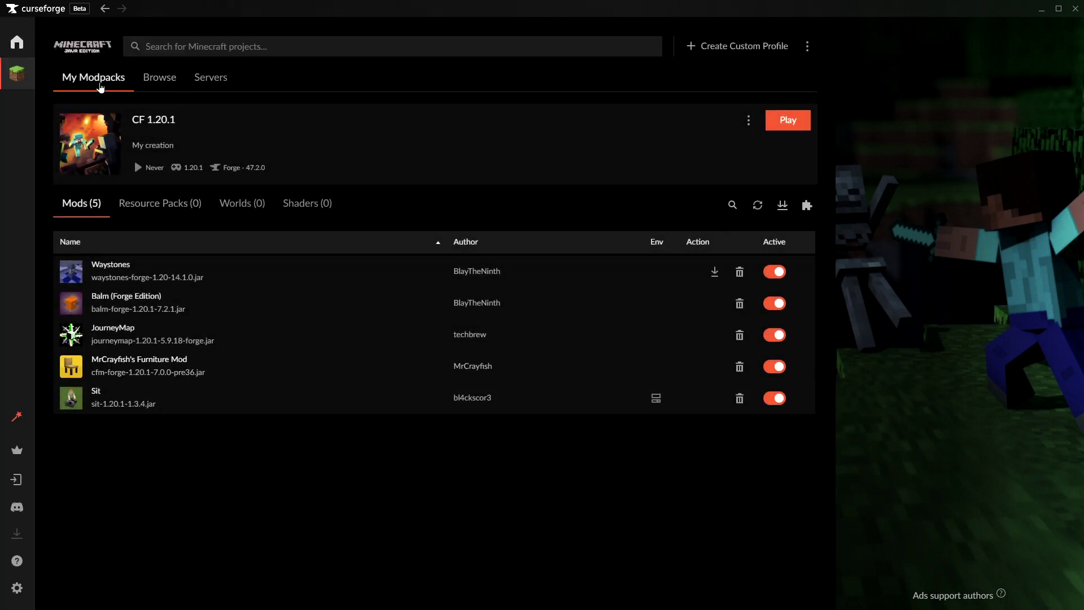
Step: Return to My Modpacks and launch the CF 1.20.1 profile
click(97, 83)
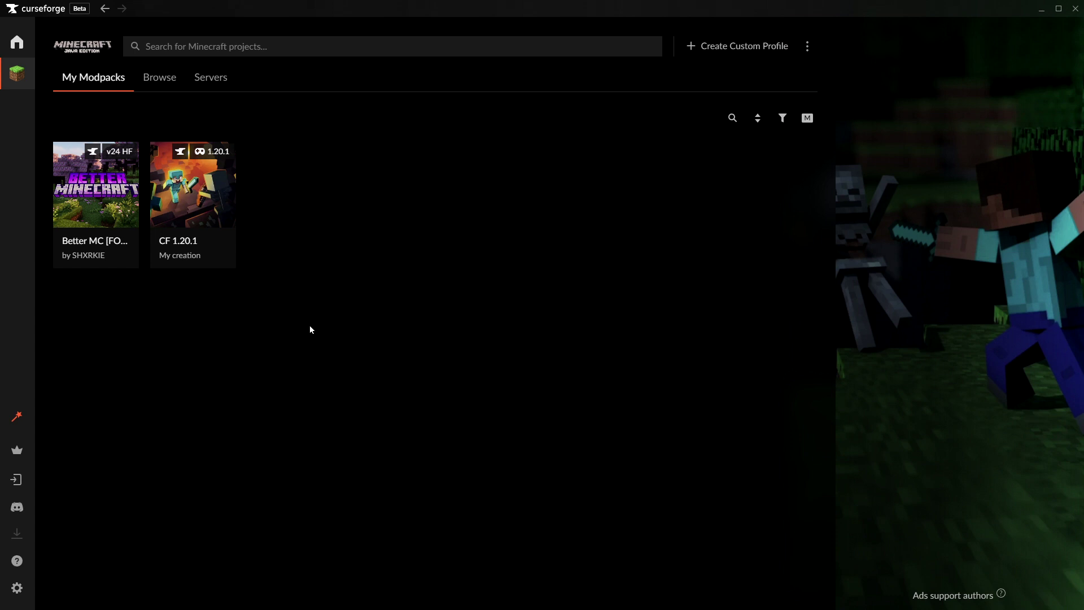
mouse_move(89, 213)
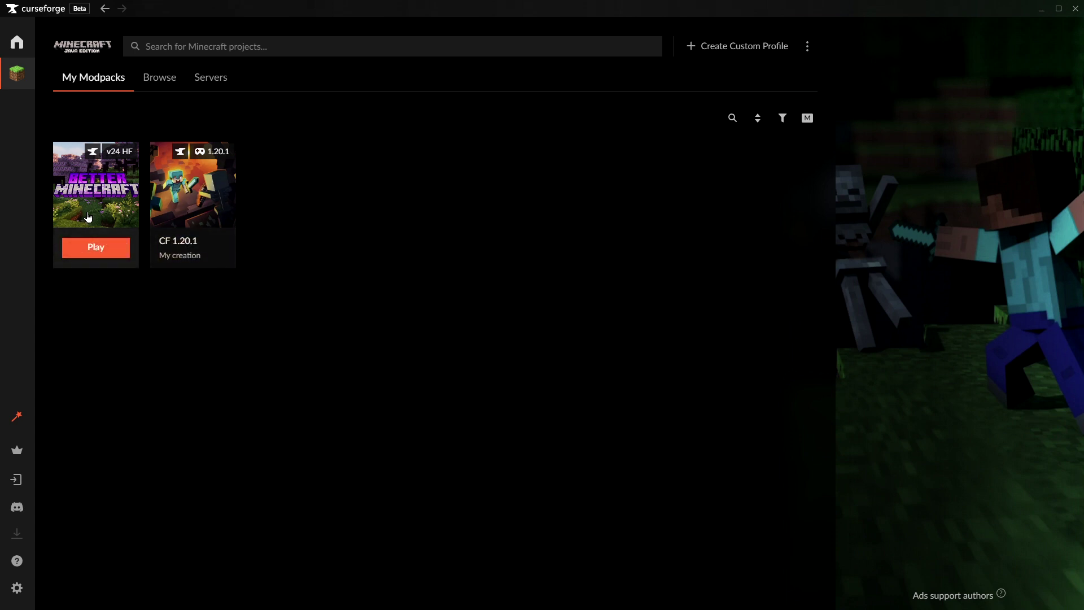
mouse_move(213, 267)
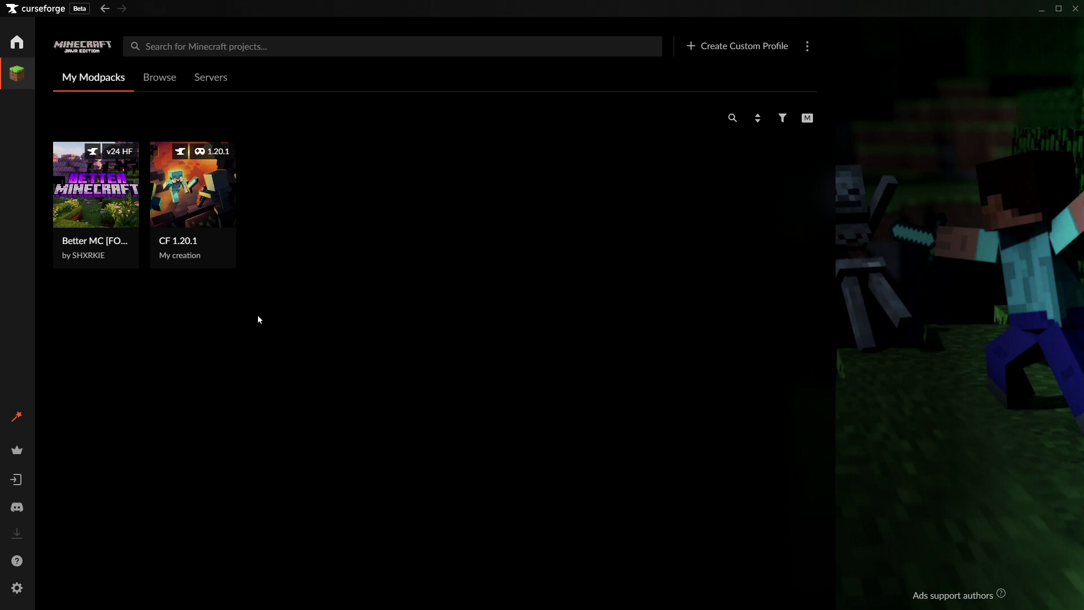
mouse_move(198, 204)
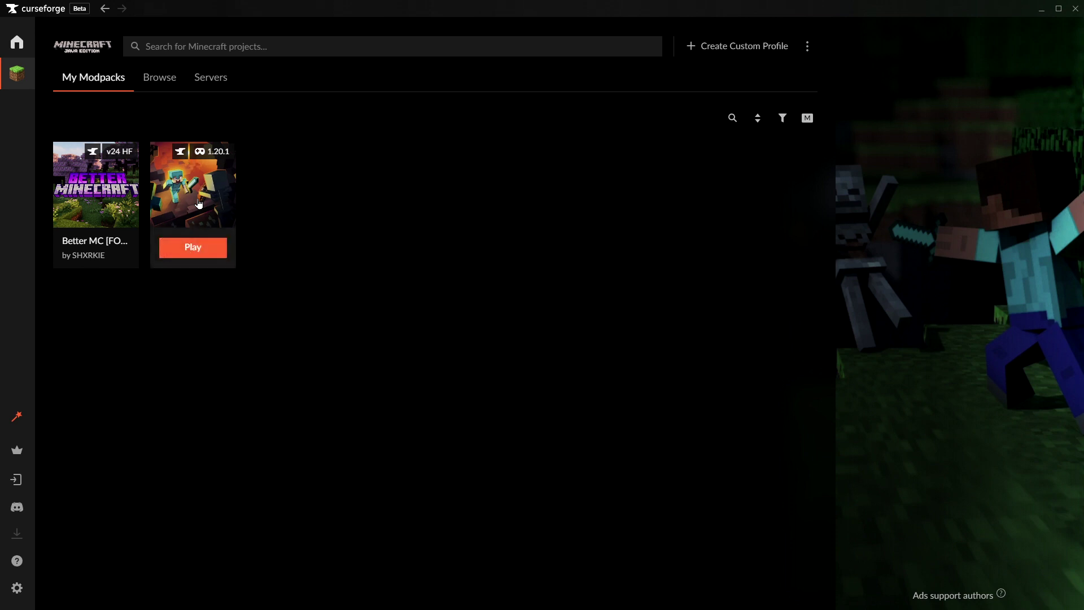
click(205, 256)
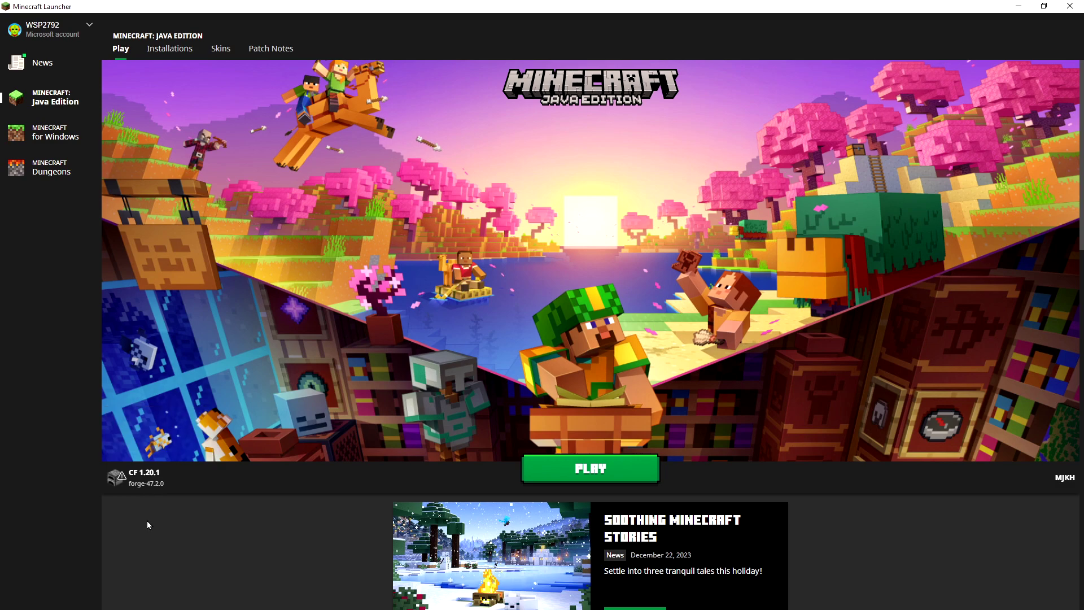
Step: Close the Minecraft Launcher window to get back to CurseForge's My Modpacks
click(1070, 6)
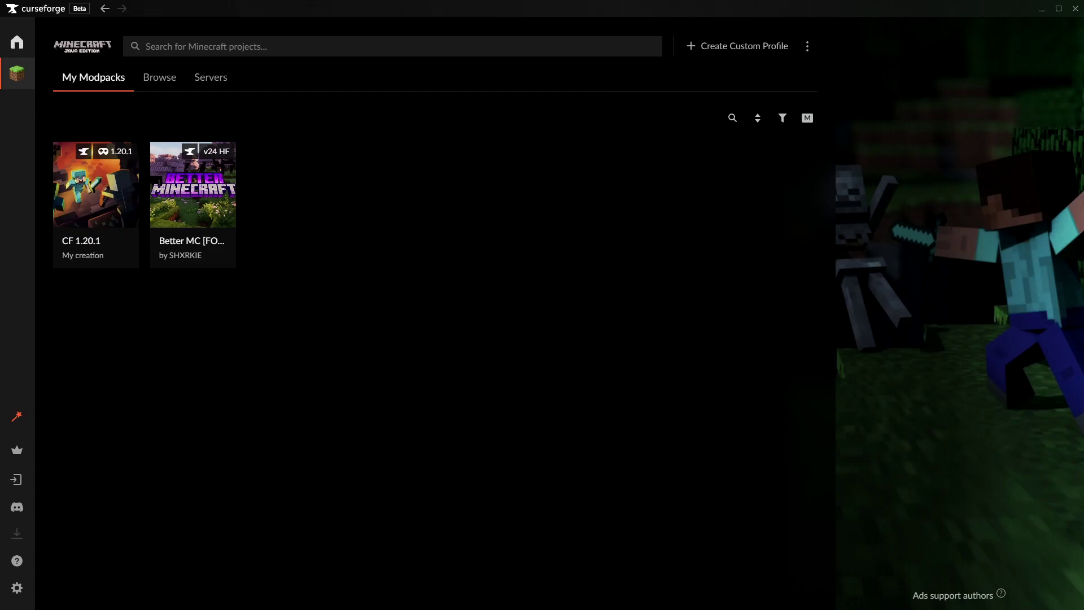
mouse_move(216, 251)
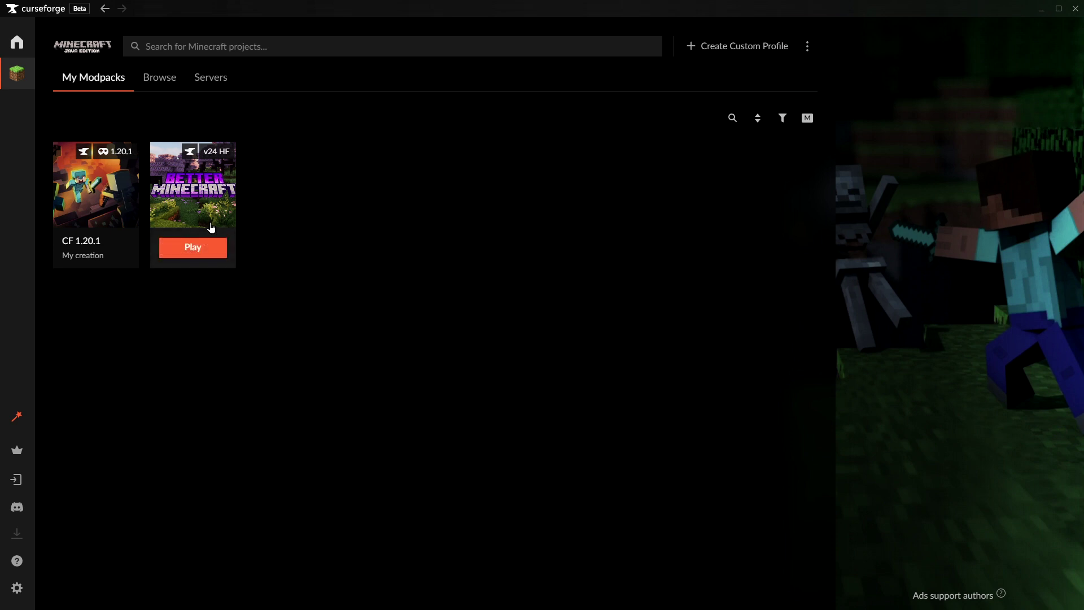
Step: Launch Better MC and start the game with the Better MC [FORGE] - BMC4 installation
click(213, 248)
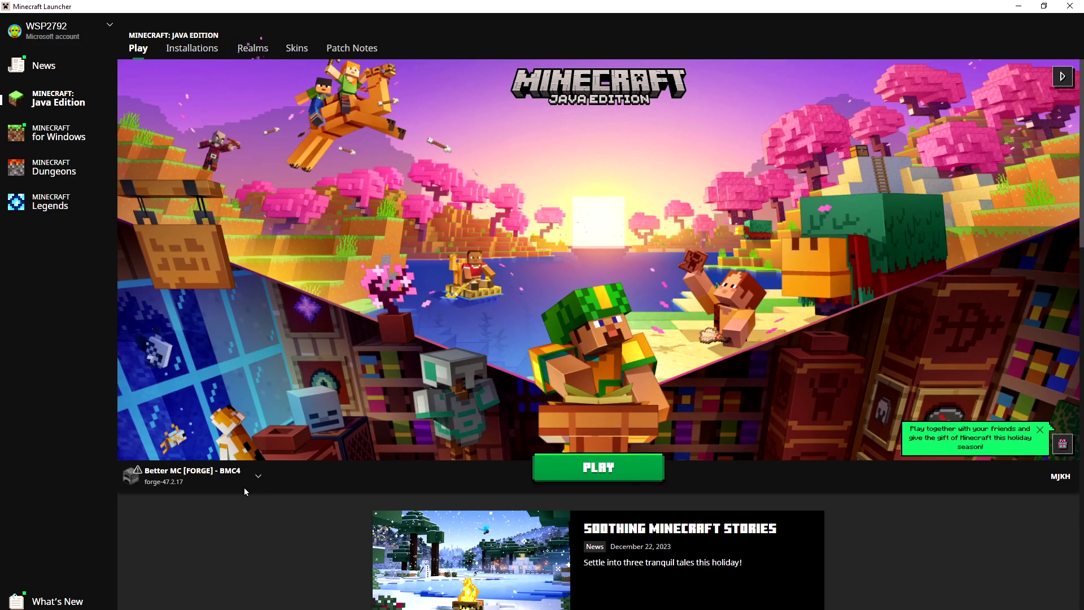
click(236, 476)
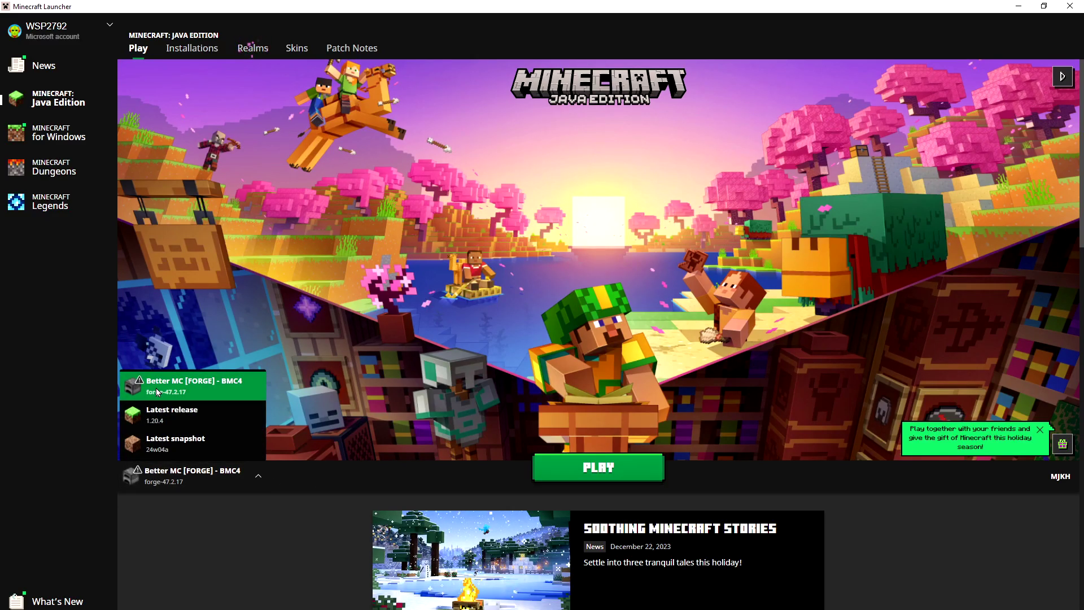
click(207, 386)
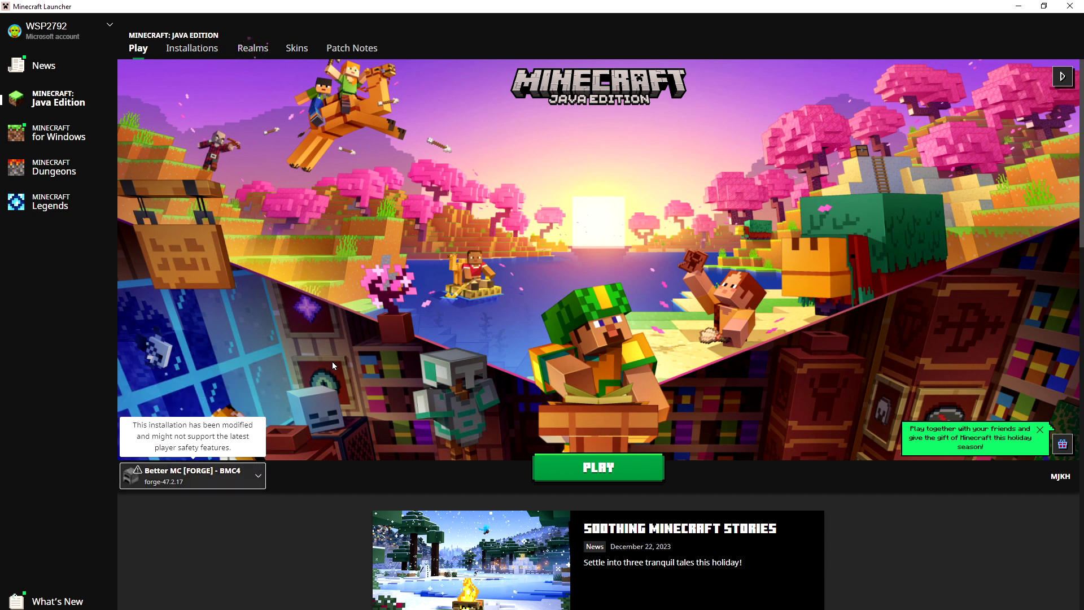
click(577, 474)
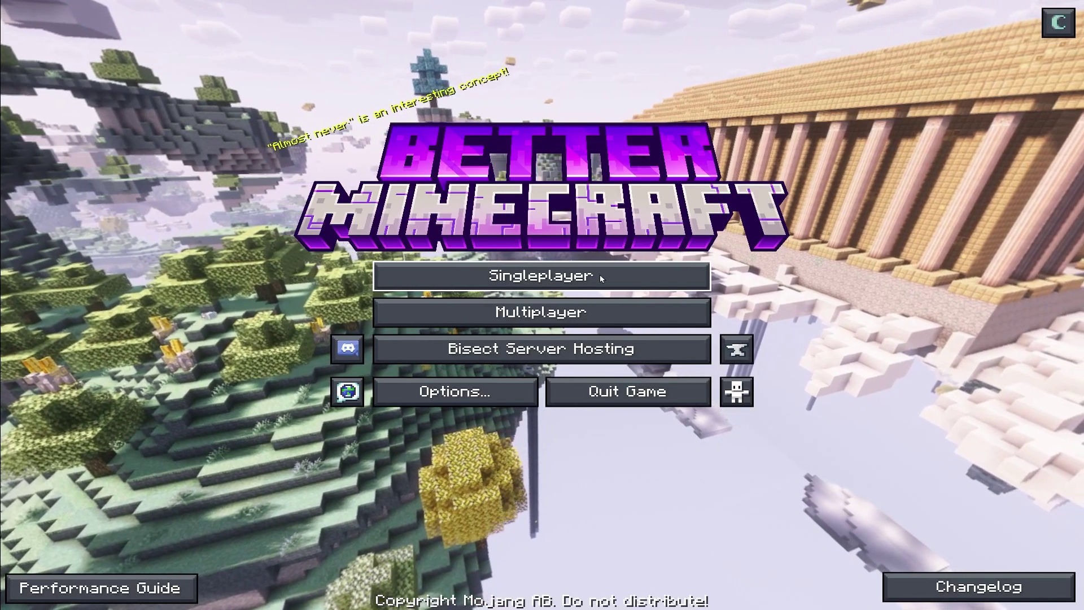
Step: Create a singleplayer world named 'Better MC - Forge - 1.20.1' with cheats allowed
click(599, 278)
key(BackSpace)
key(BackSpace)
key(BackSpace)
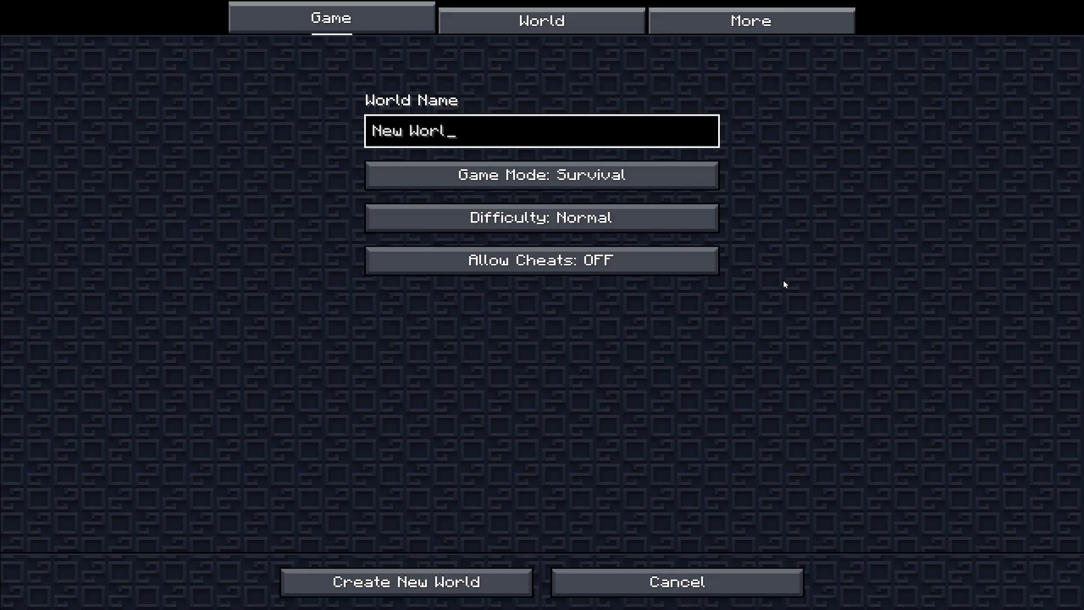
text(Better MC)
text( - Forge -)
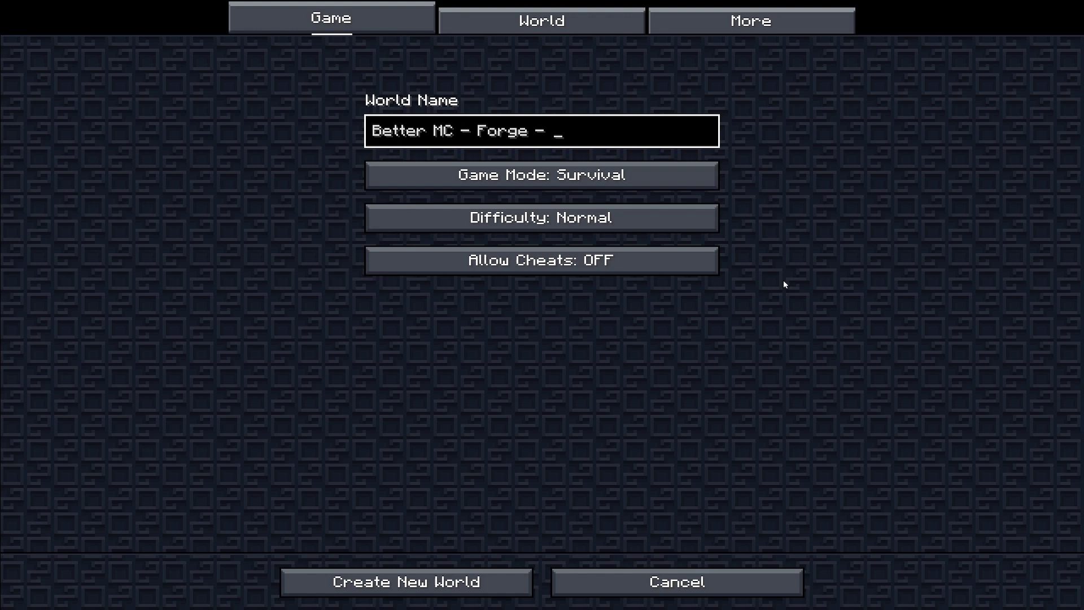
text(1.20.1)
click(542, 260)
click(440, 585)
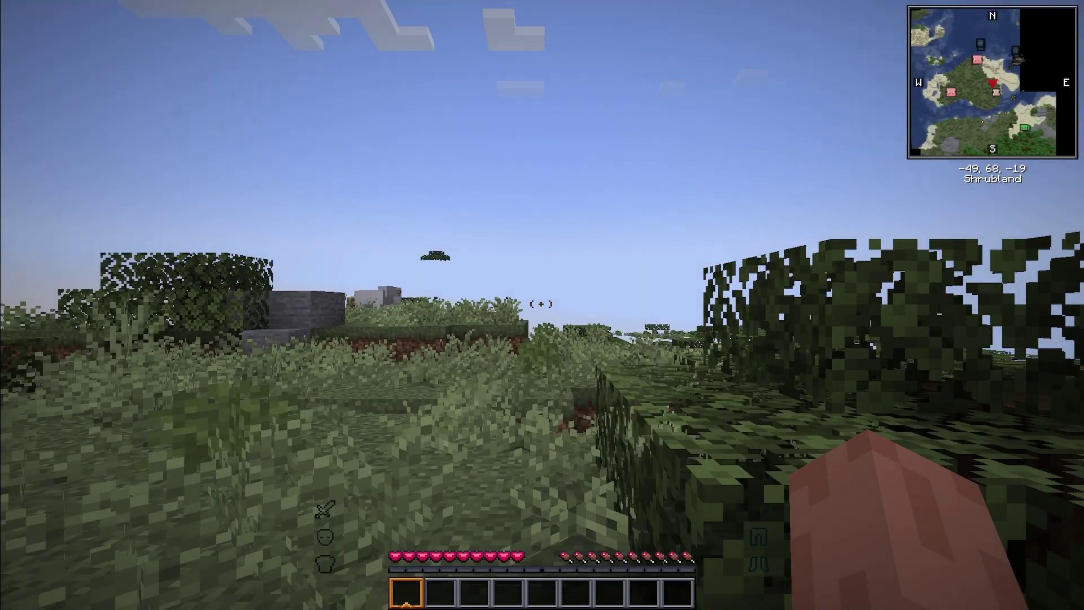
Step: Walk down to the beach, collect Tangerine Seashells and check them in the inventory
key(w)
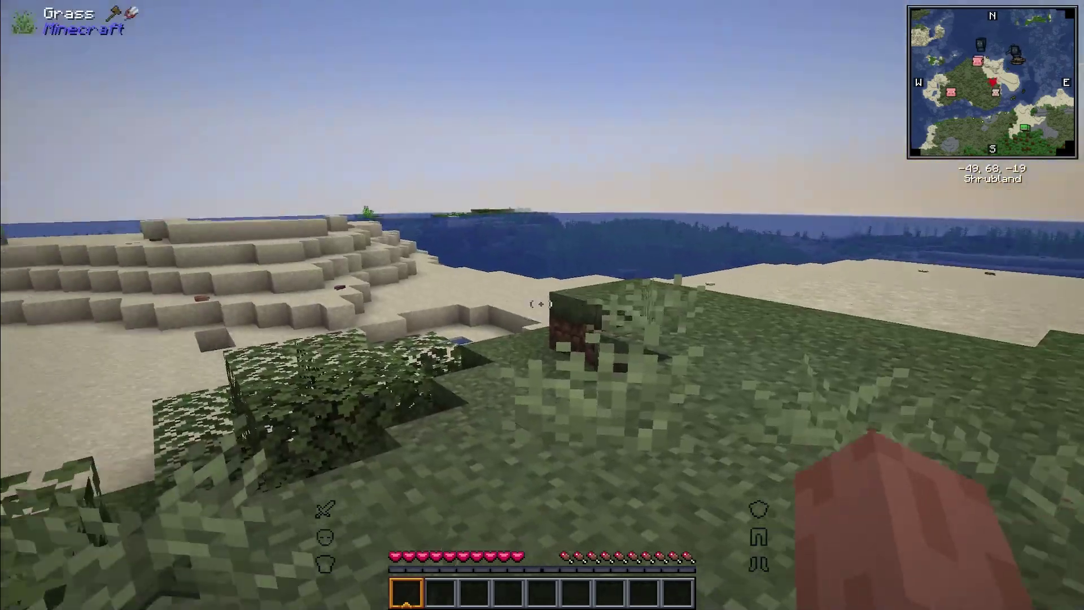
key(w)
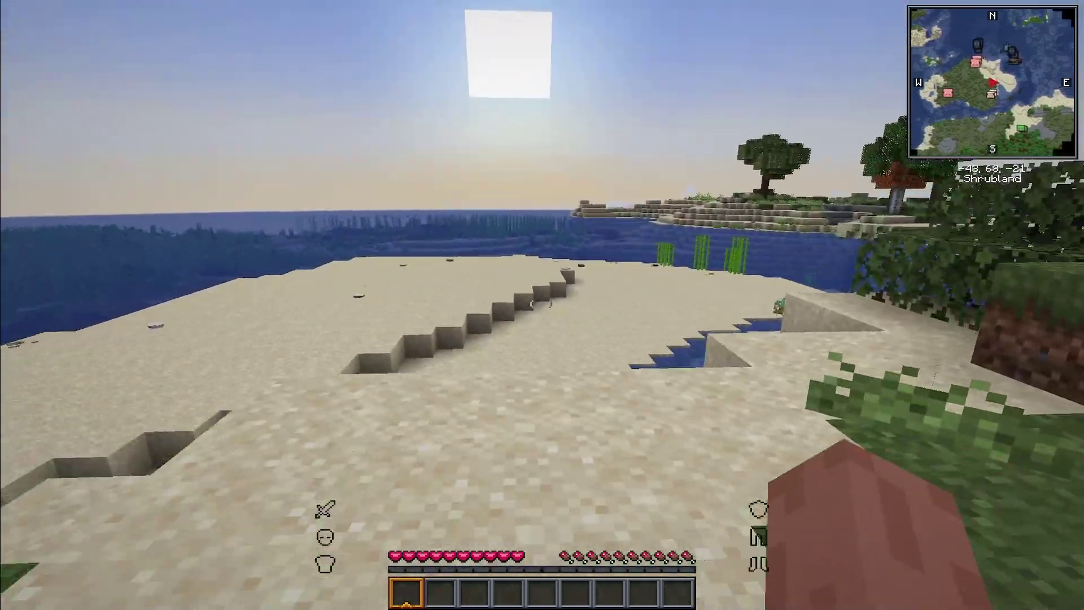
key(w)
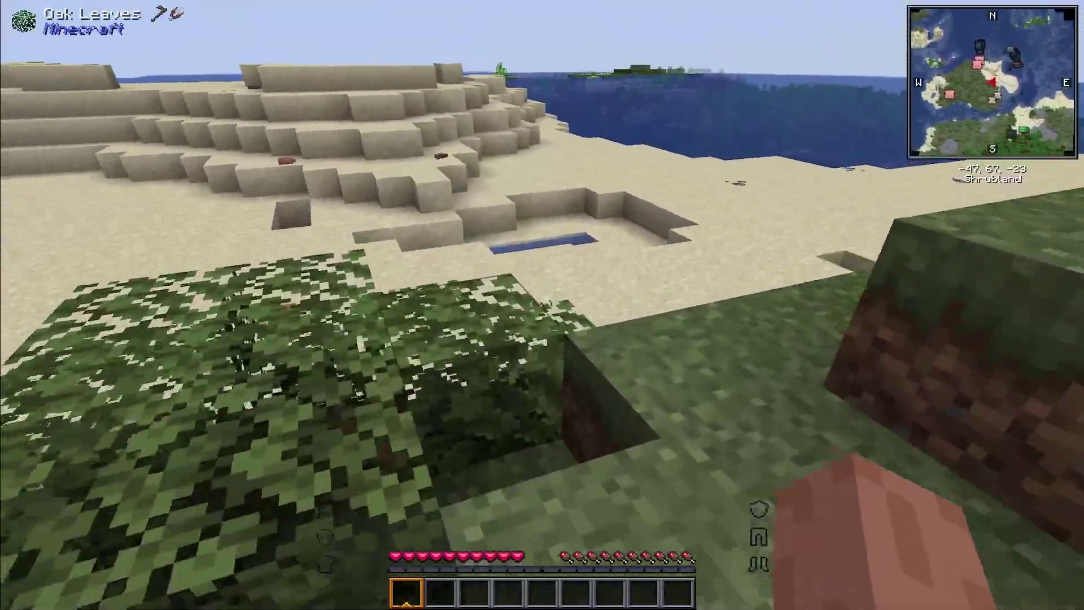
key(w)
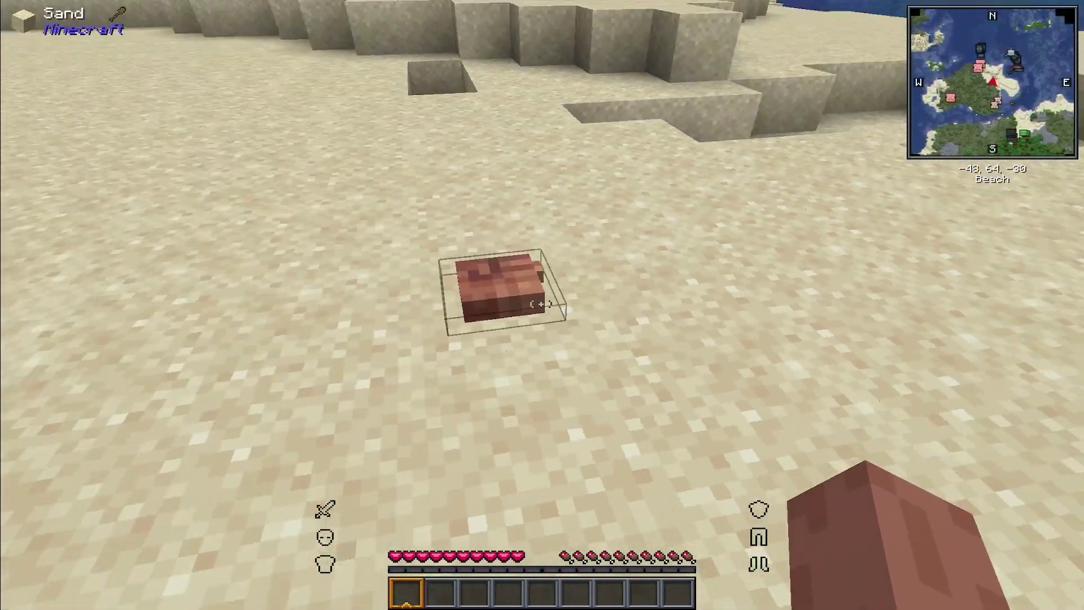
key(w)
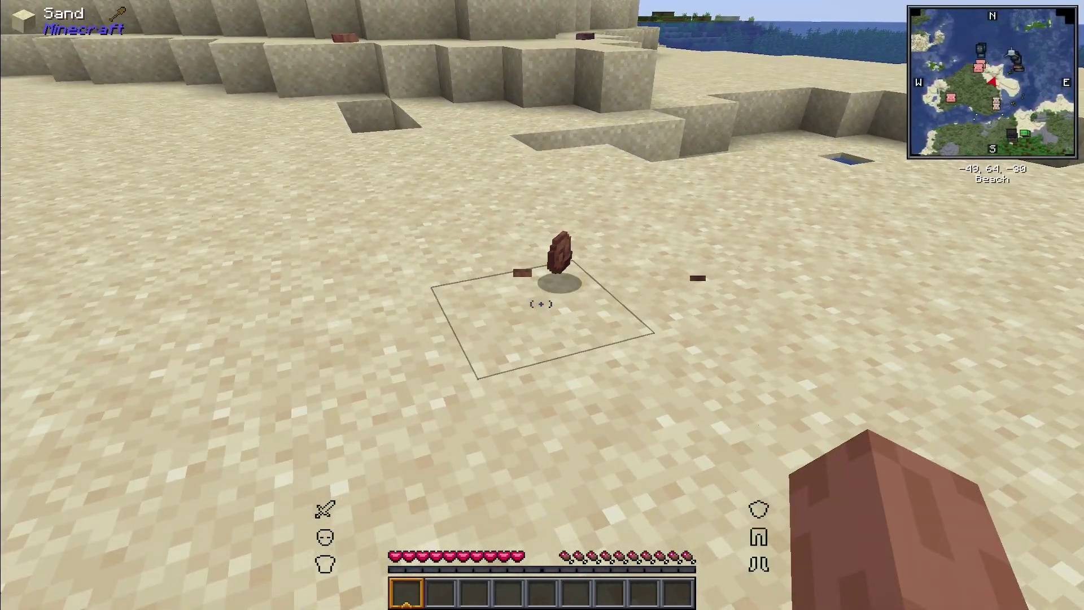
key(w)
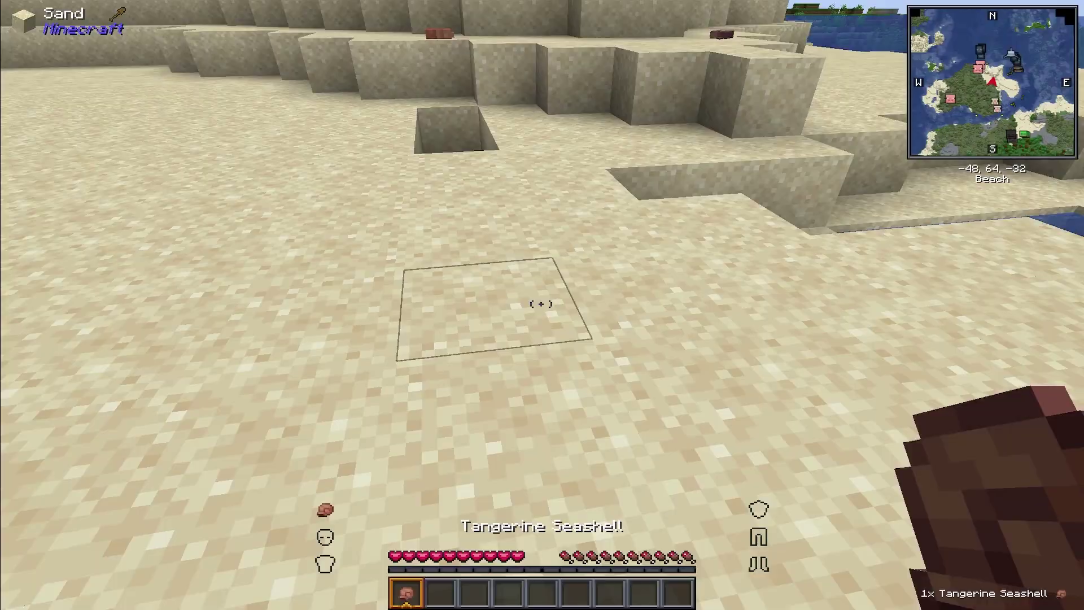
key(e)
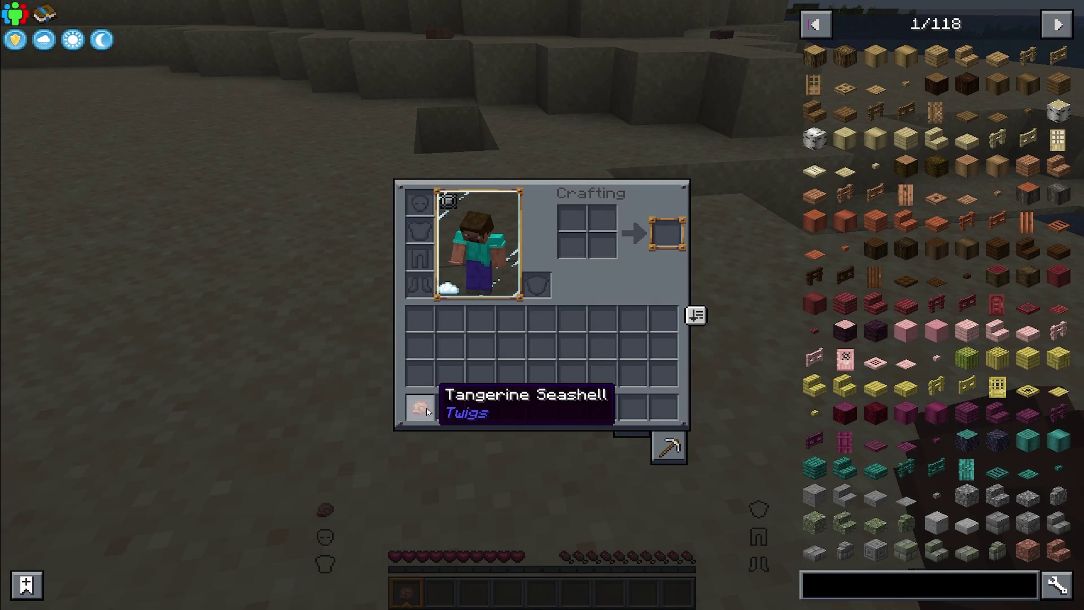
key(e)
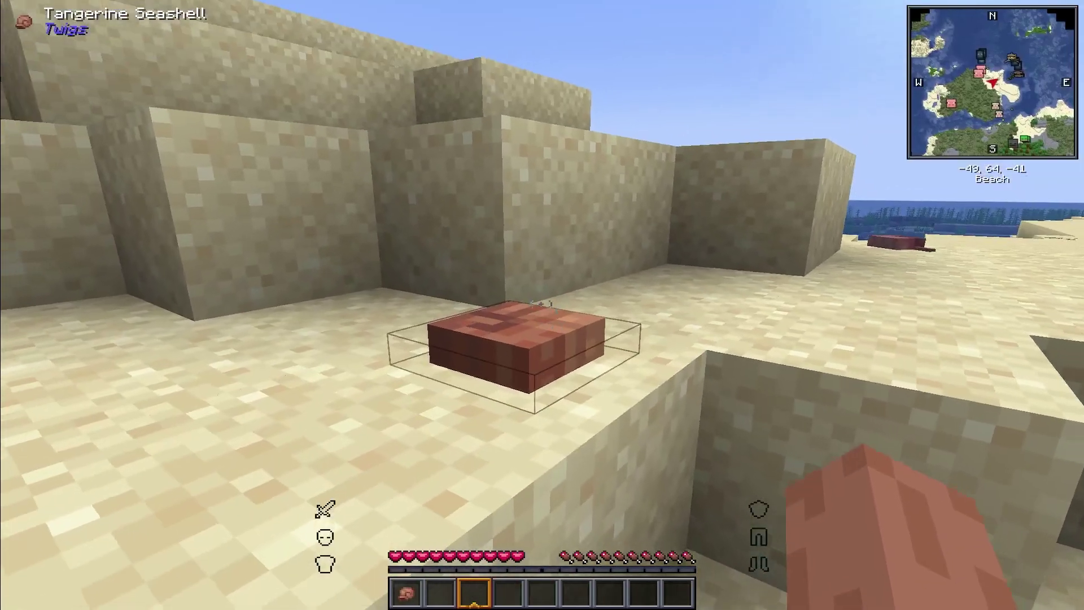
click(542, 305)
key(w)
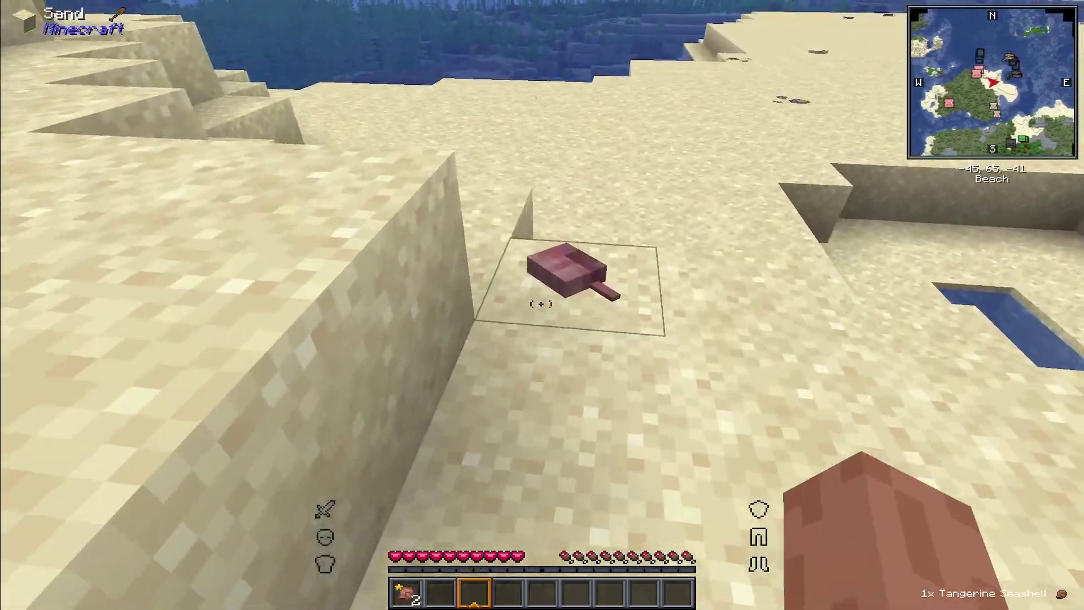
click(541, 304)
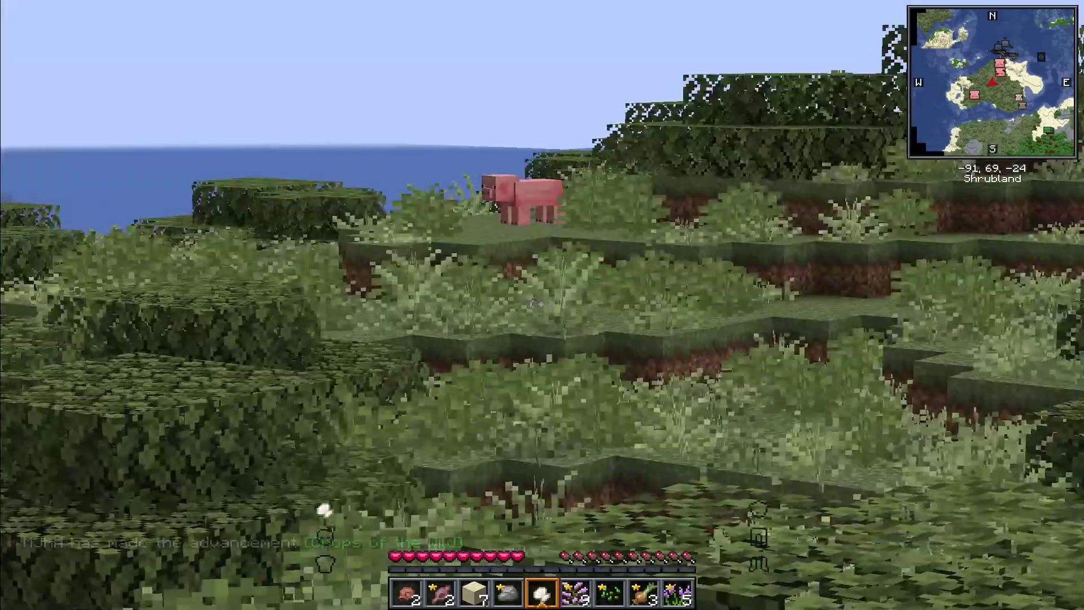
Step: Explore the shrubland toward the trees, then pause the game to the Game Menu
key(w)
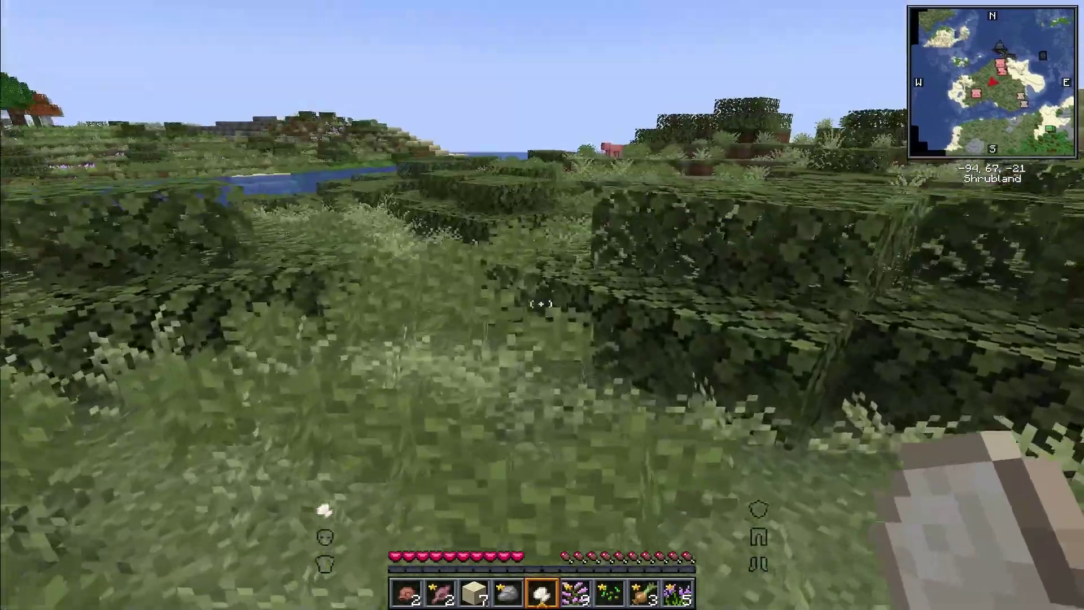
key(w)
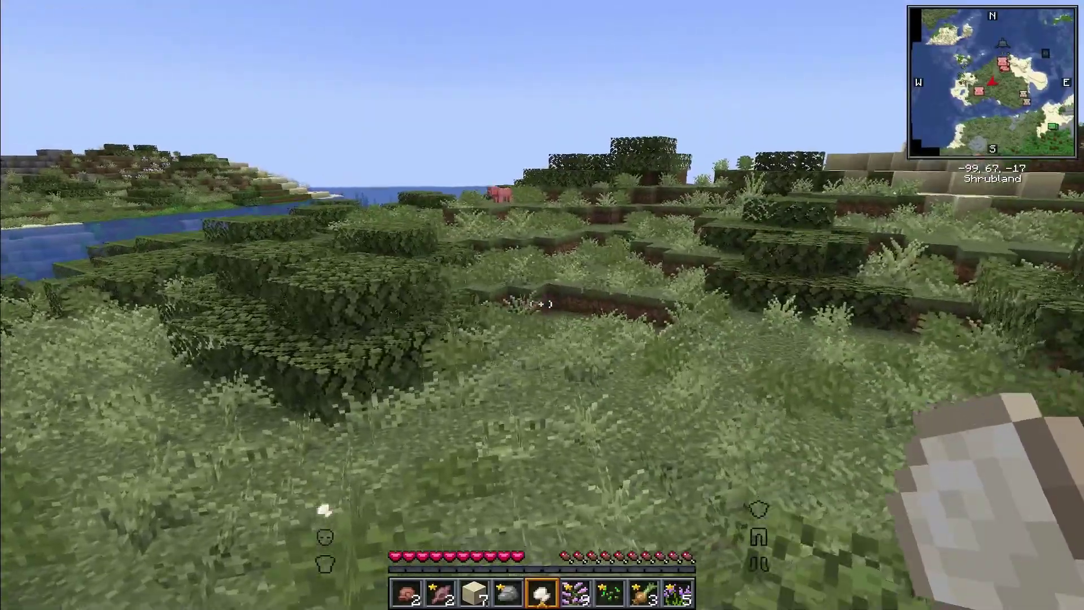
key(e)
key(e)
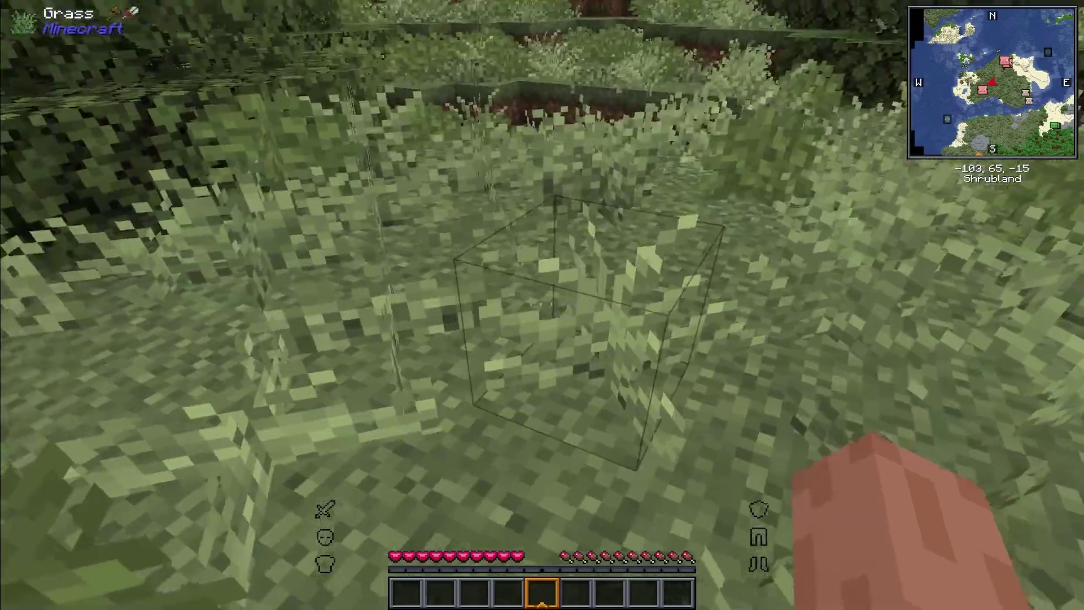
key(w)
key(w)
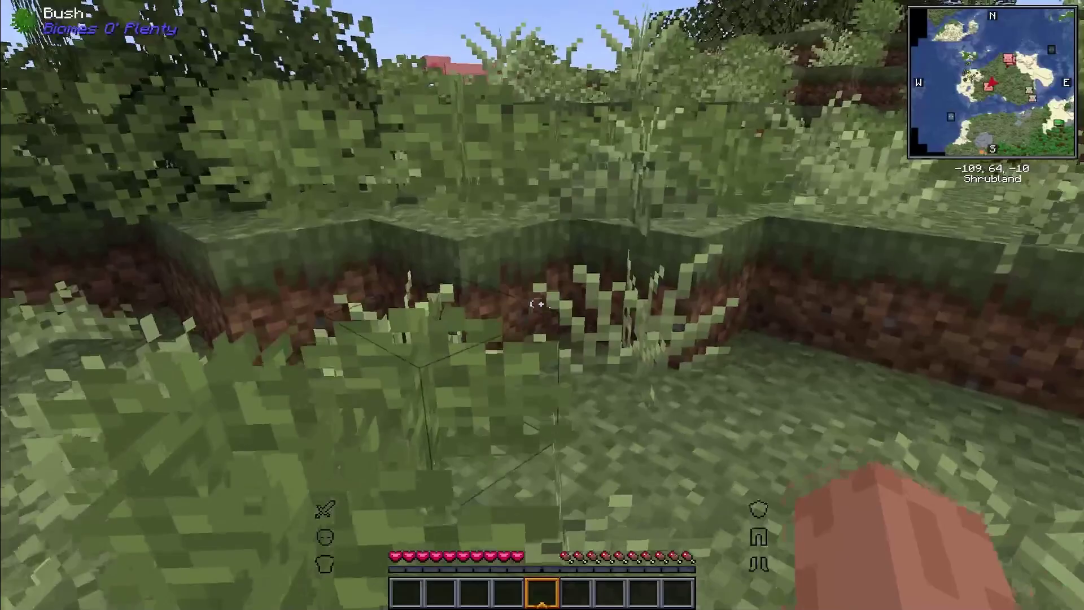
key(w)
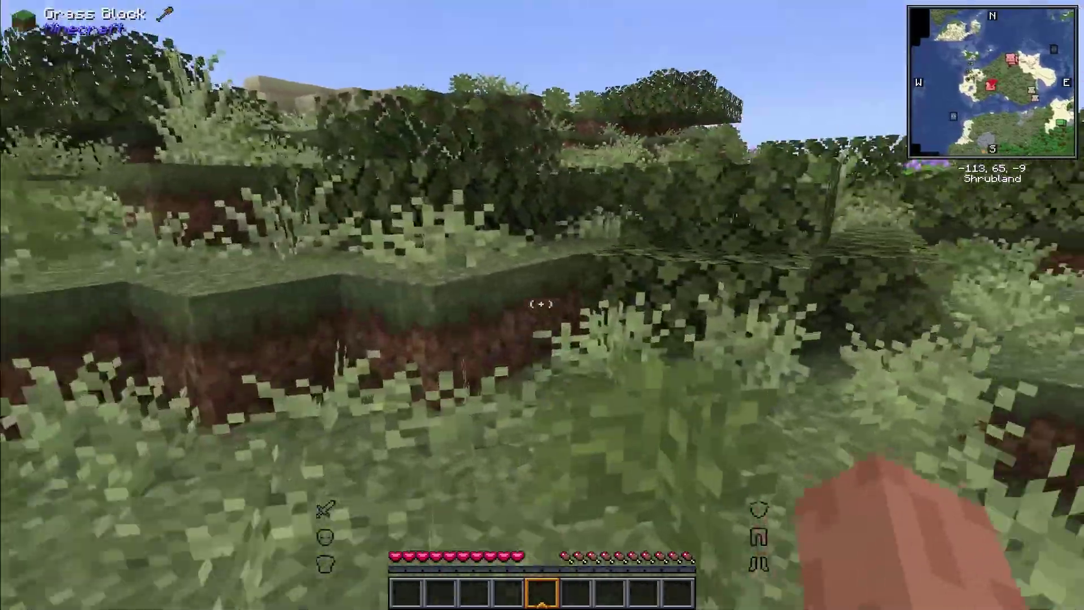
key(w)
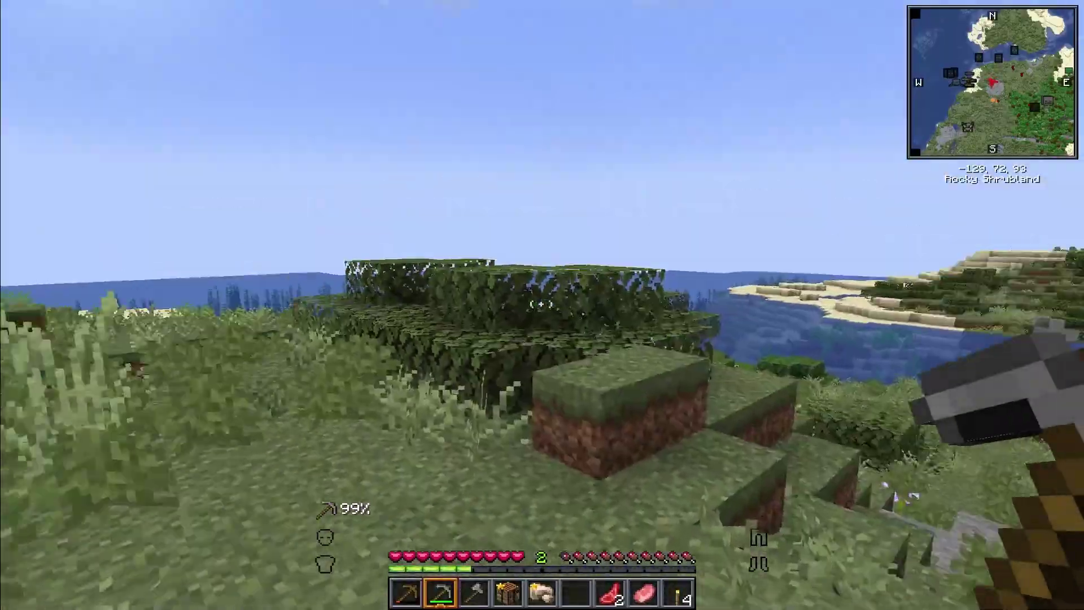
key(Escape)
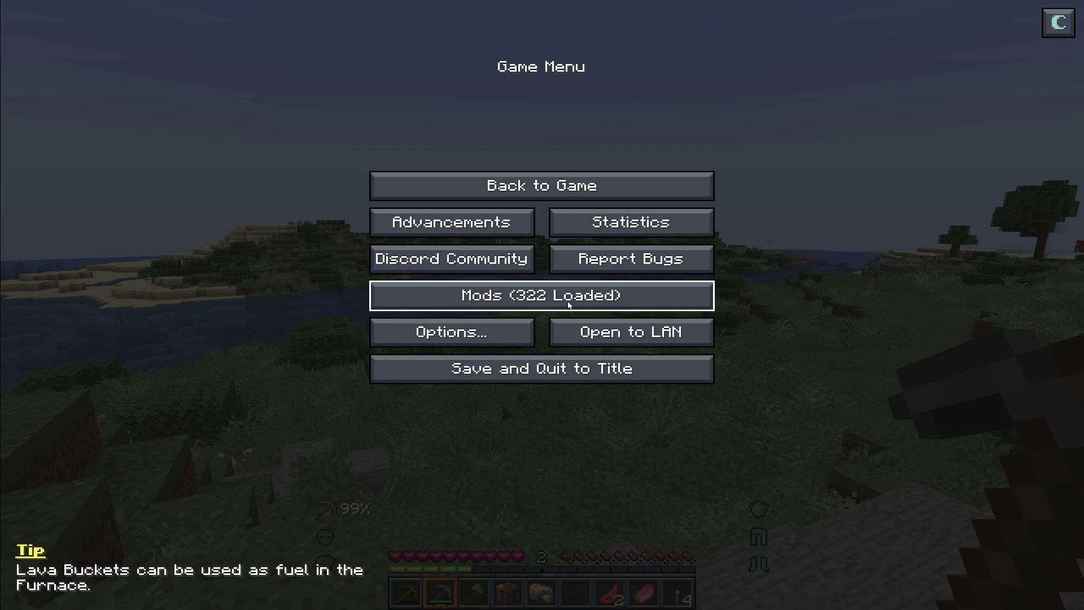
Step: Review the loaded mods list and open the mods folder on disk
click(569, 305)
mouse_move(365, 73)
mouse_down()
mouse_move(395, 470)
mouse_move(383, 81)
mouse_up()
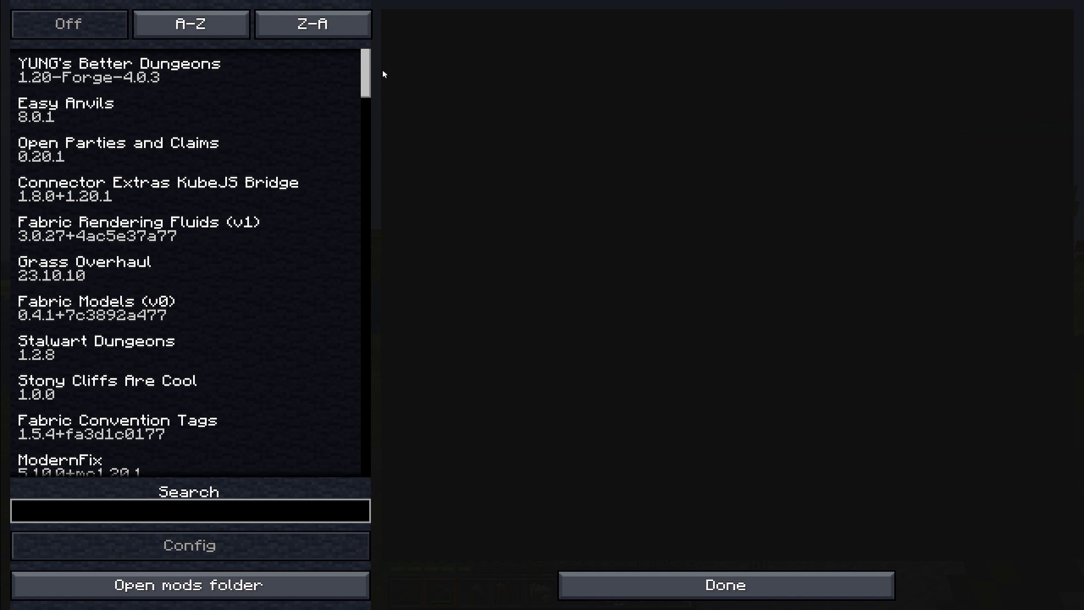
click(190, 584)
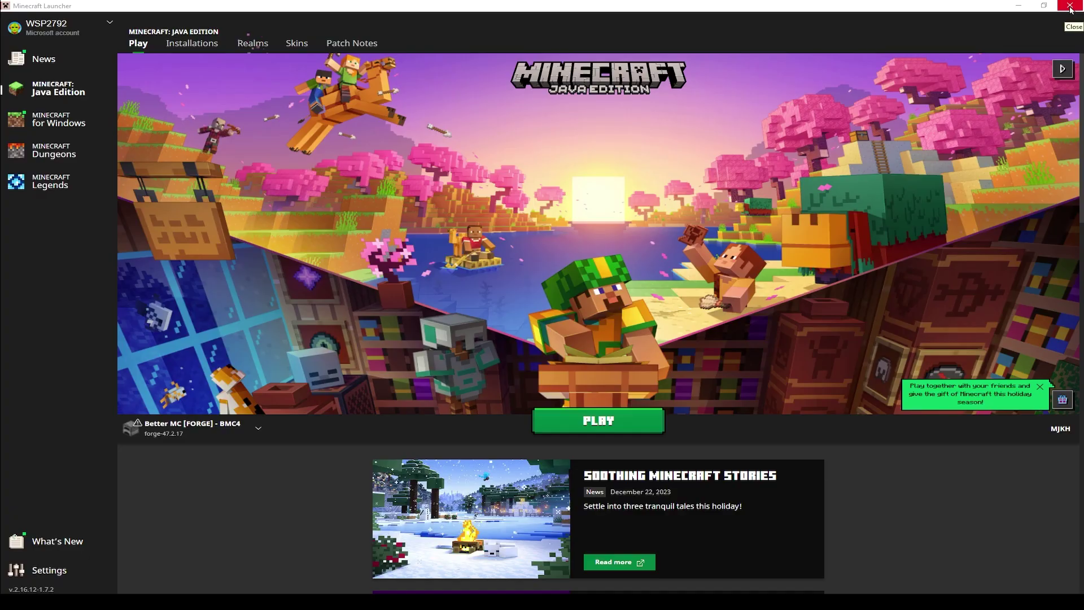
Step: Close the launcher and launch the CF 1.20.1 profile from CurseForge, accepting the warning
click(1070, 7)
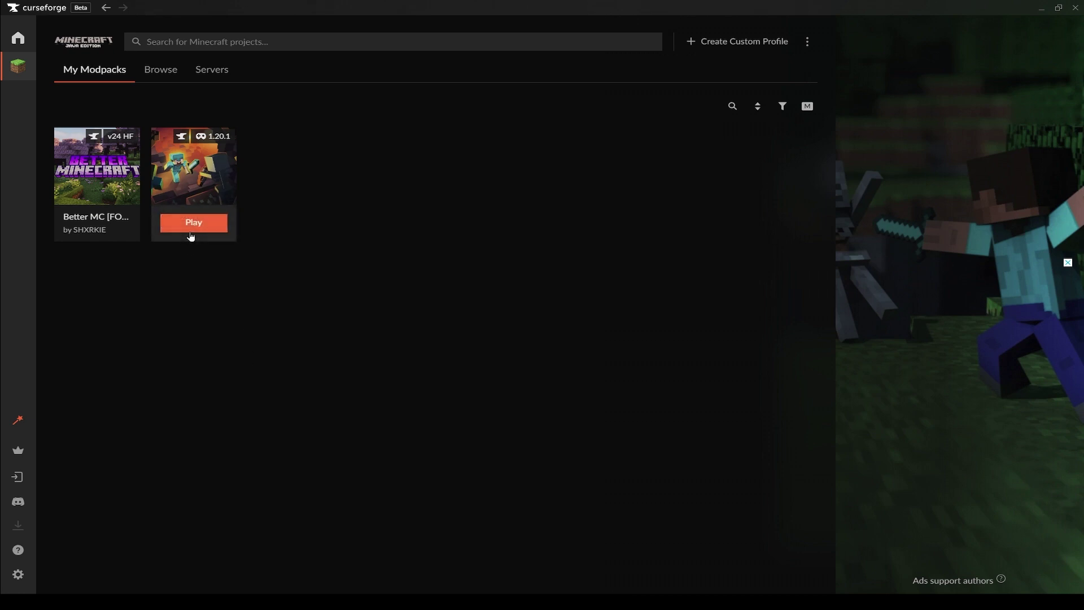
click(190, 231)
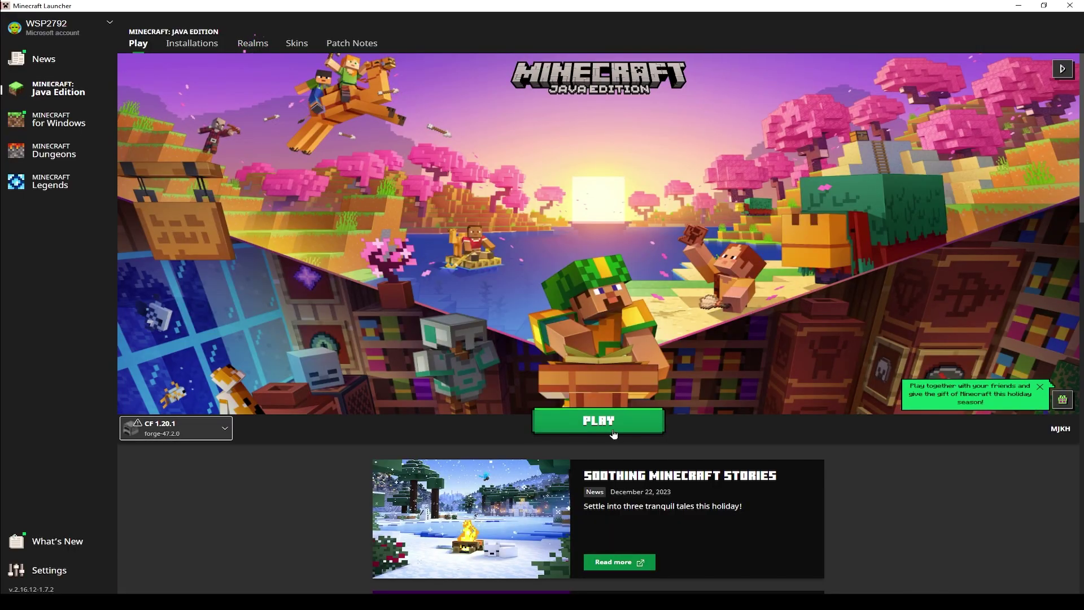
click(615, 429)
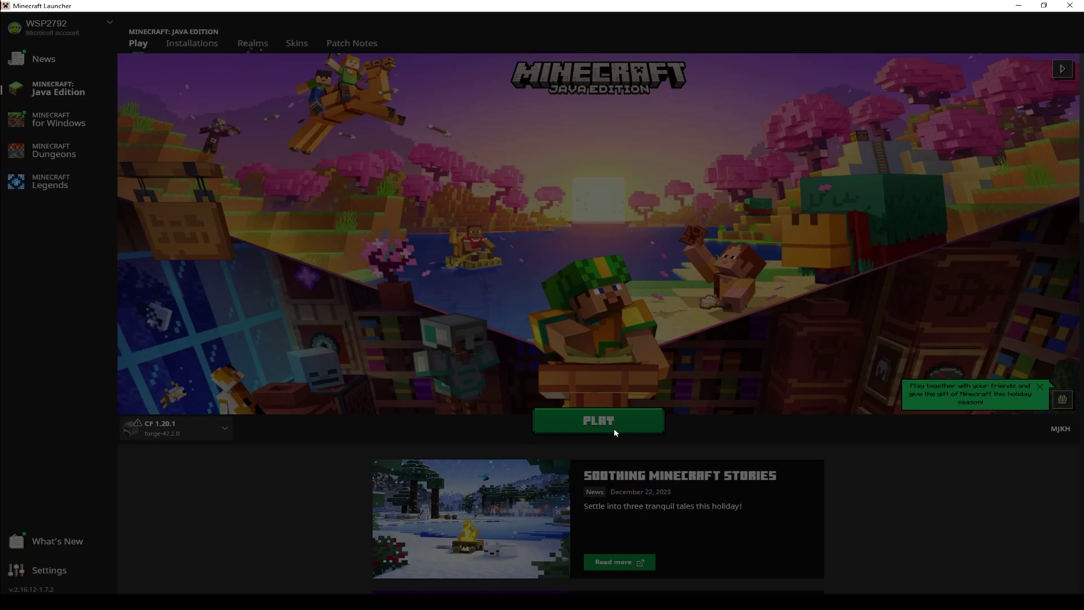
click(676, 358)
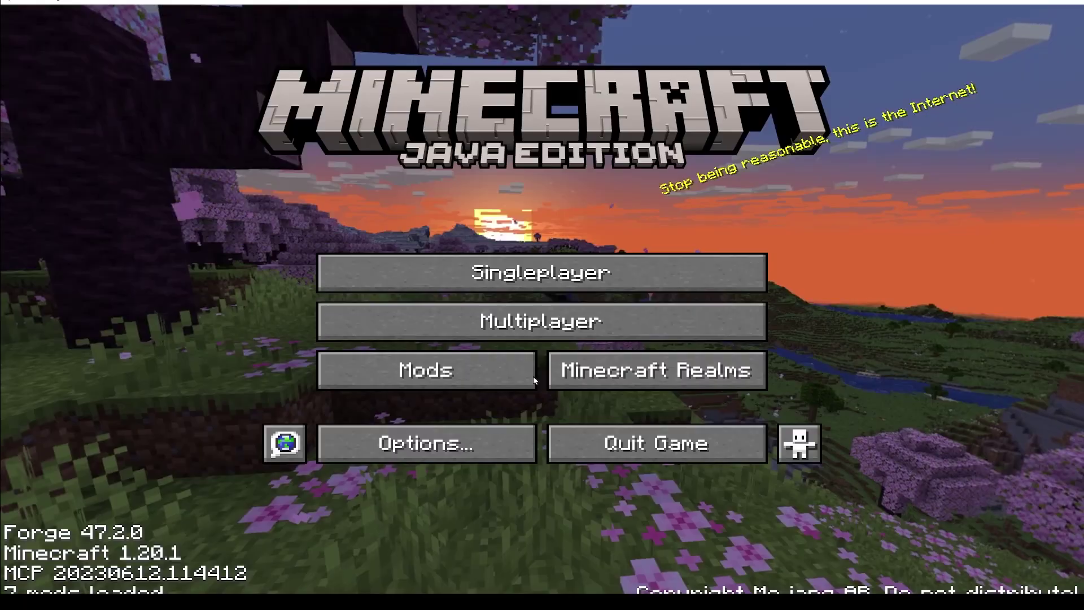
Step: Browse the list of mods loaded in this profile, then return to the title screen
click(533, 378)
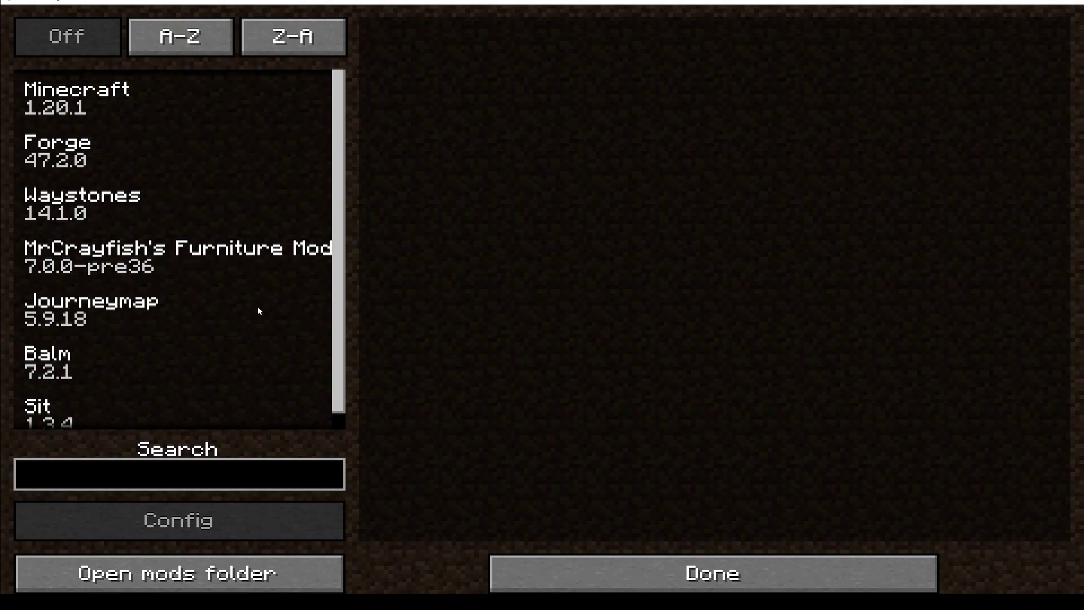
scroll(67, 253, down, 1)
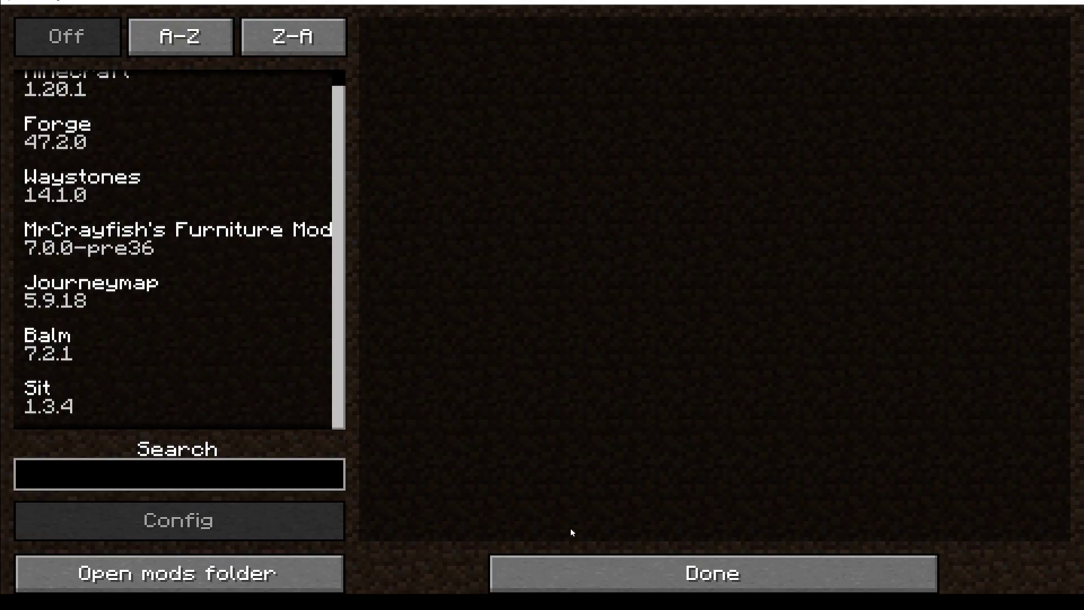
click(584, 580)
Step: Create a new singleplayer world named CF 1.20.1 with cheats allowed
click(607, 273)
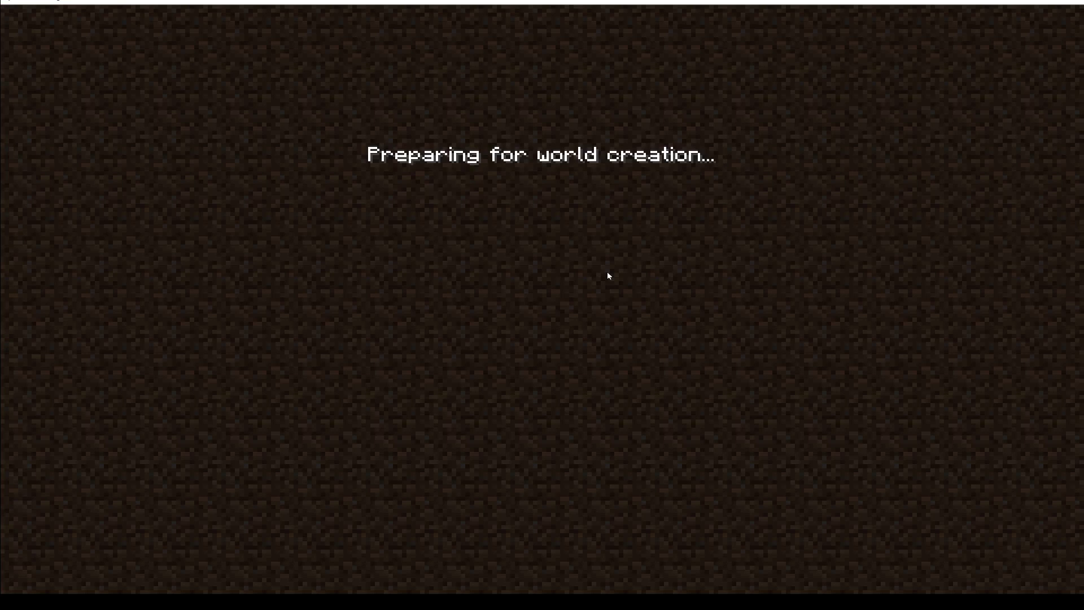
key(ctrl+a)
key(BackSpace)
text(CF 1.20)
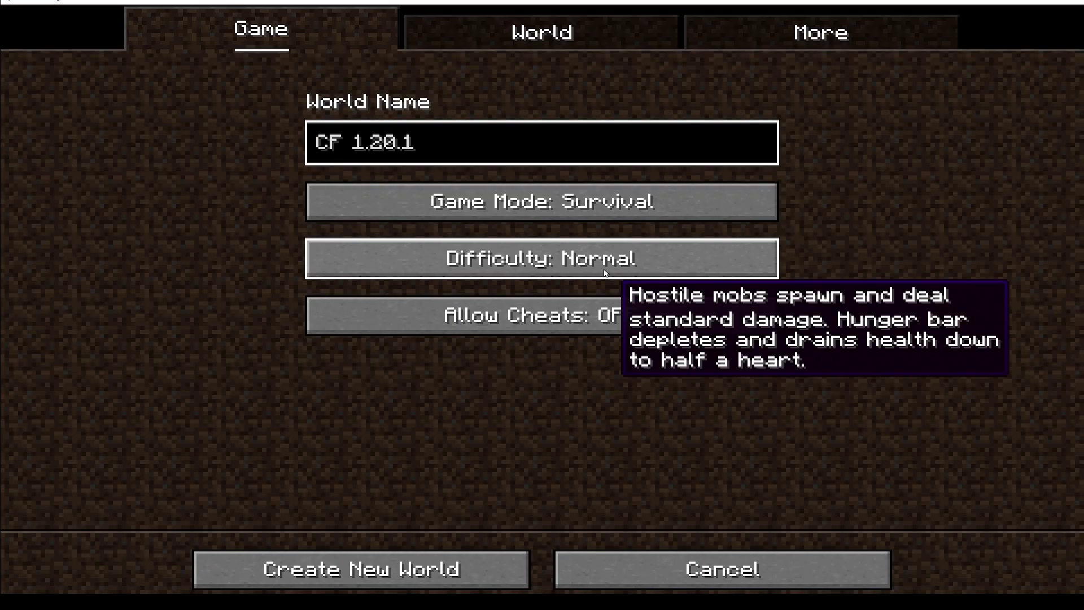
click(582, 315)
click(469, 568)
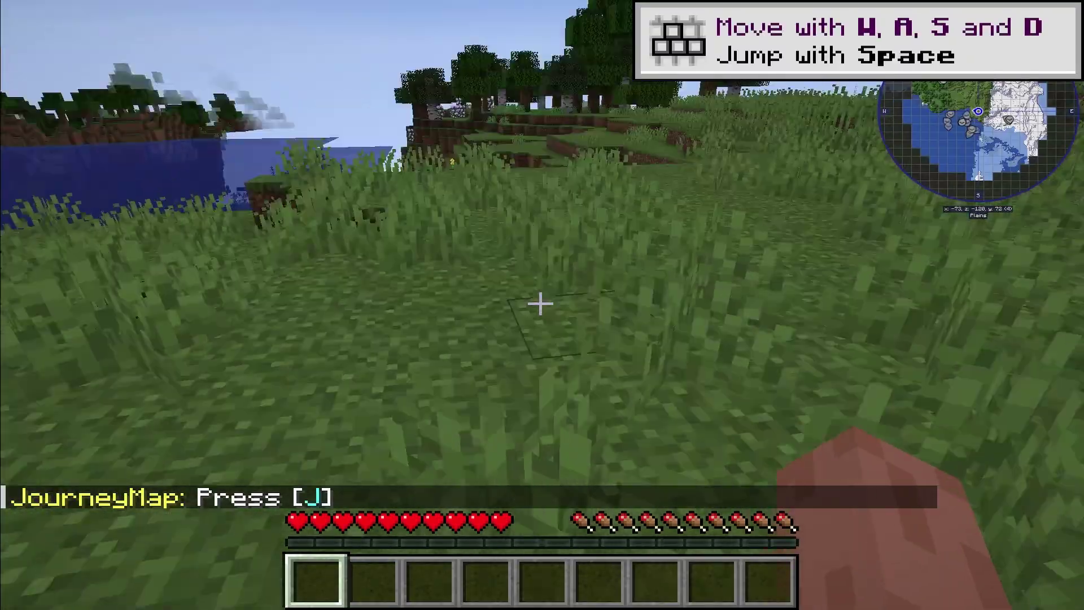
Step: Walk across the snowy plain into the village, sit on the wooden stairs, and view in third person
key(w)
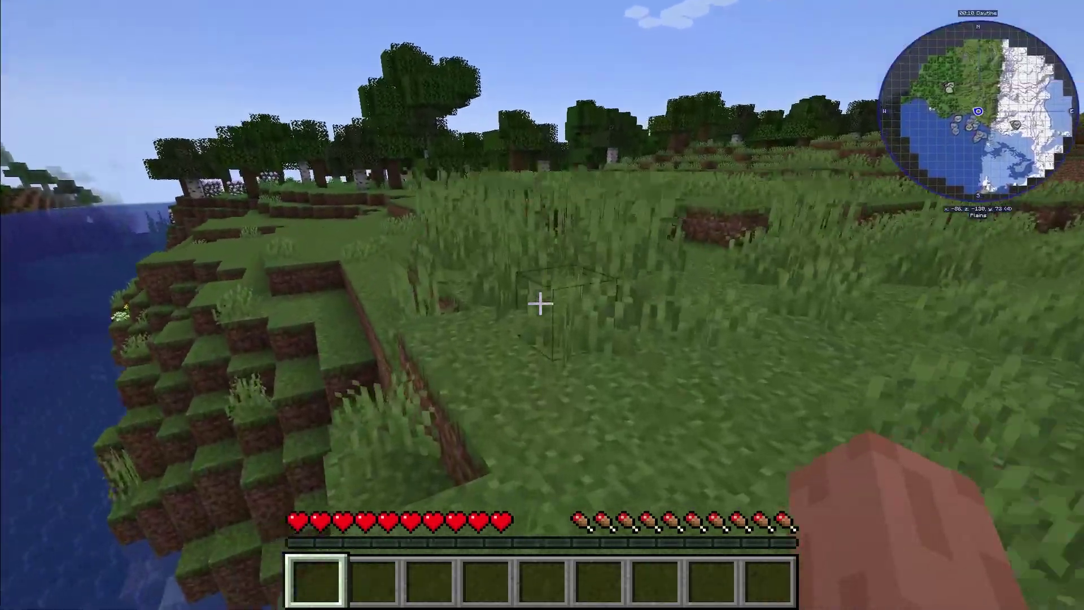
key(w)
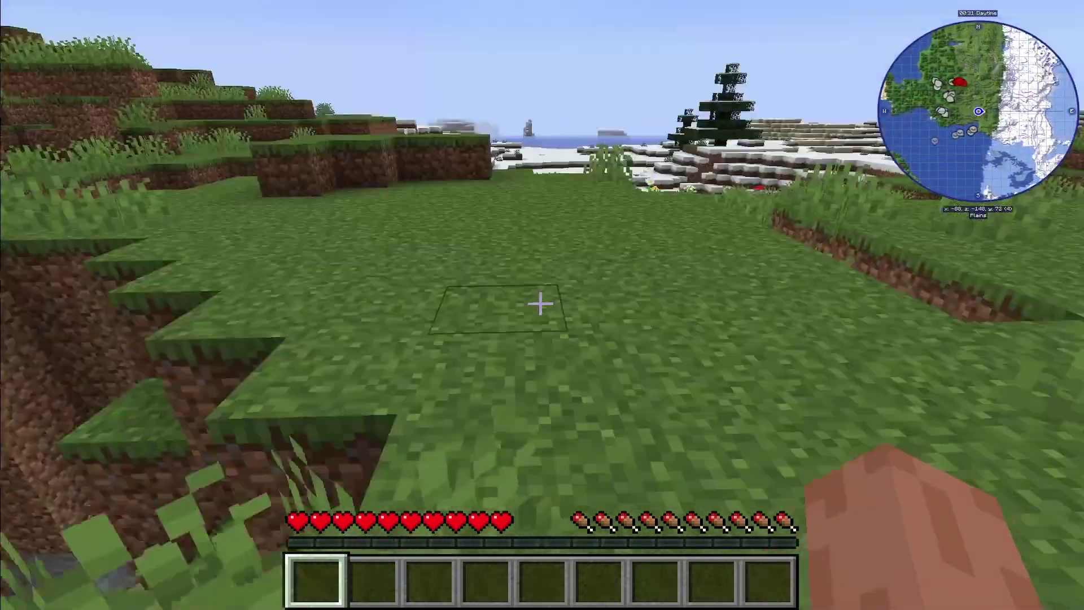
key(w)
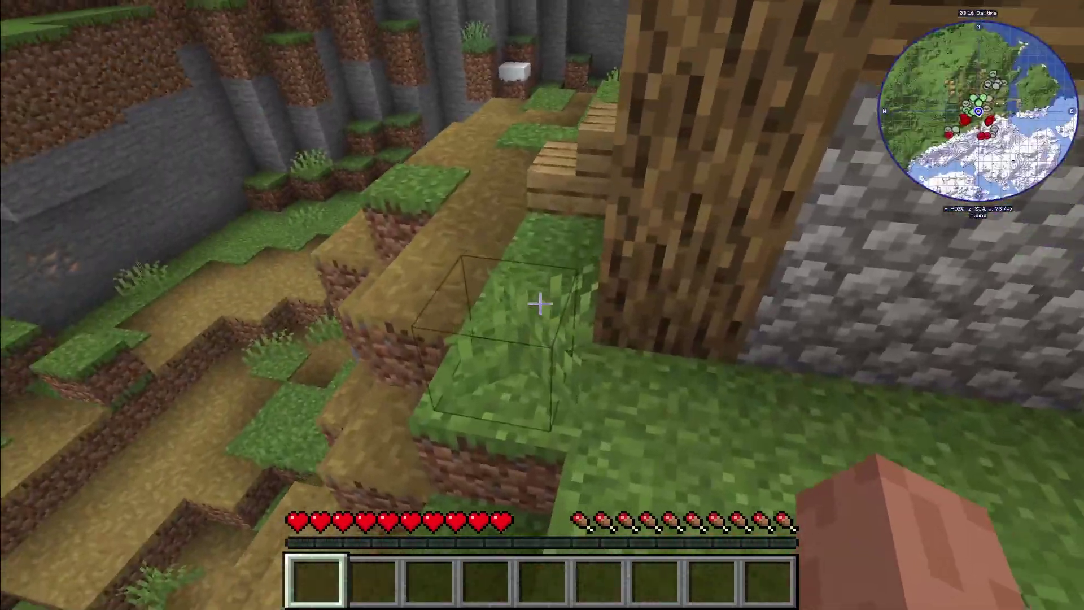
key(w)
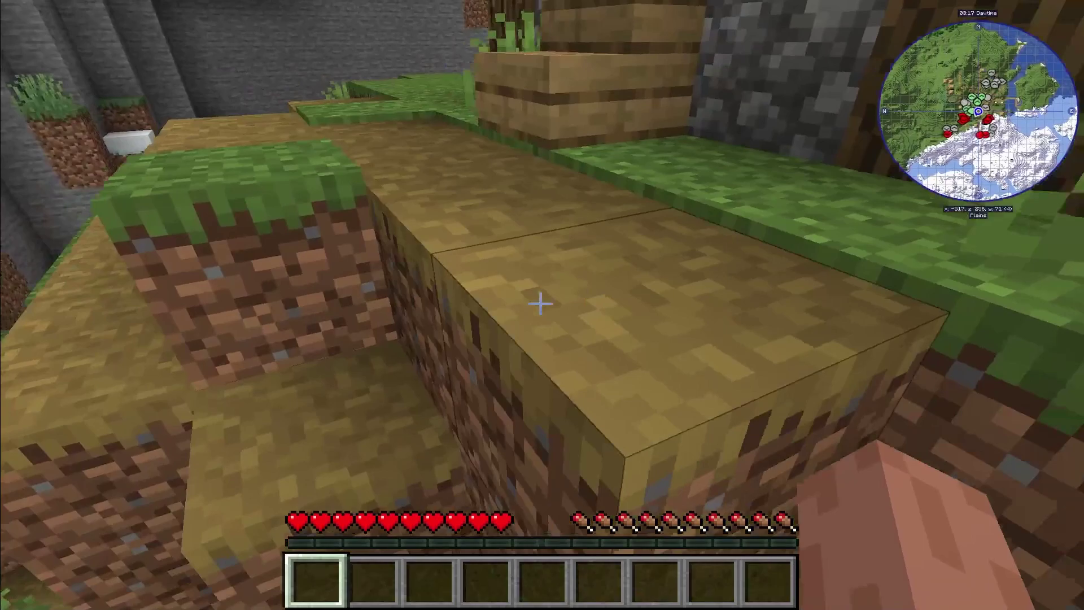
key(w)
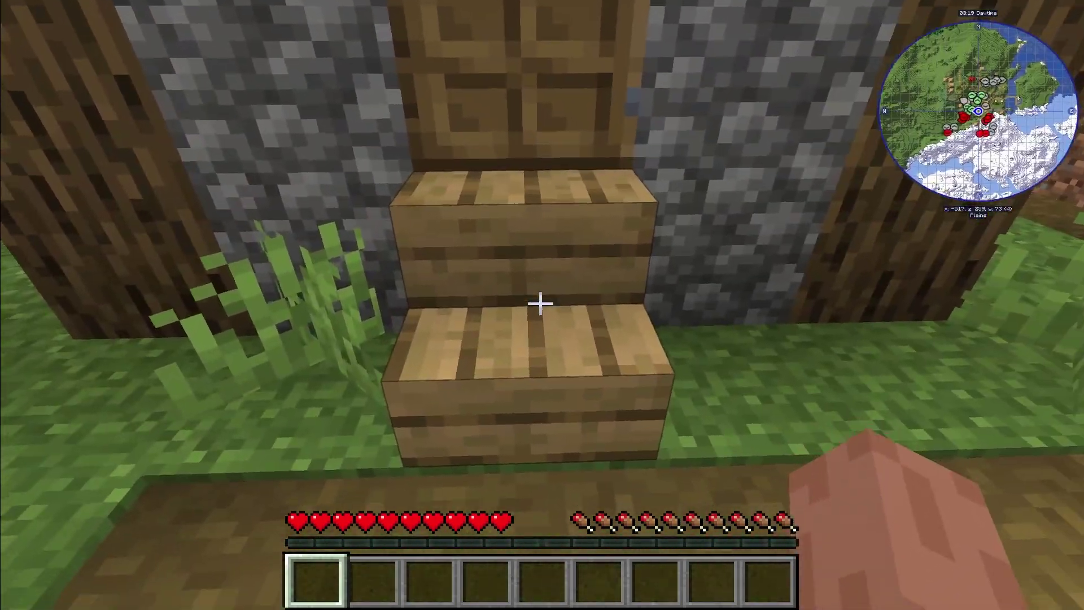
right_click(540, 303)
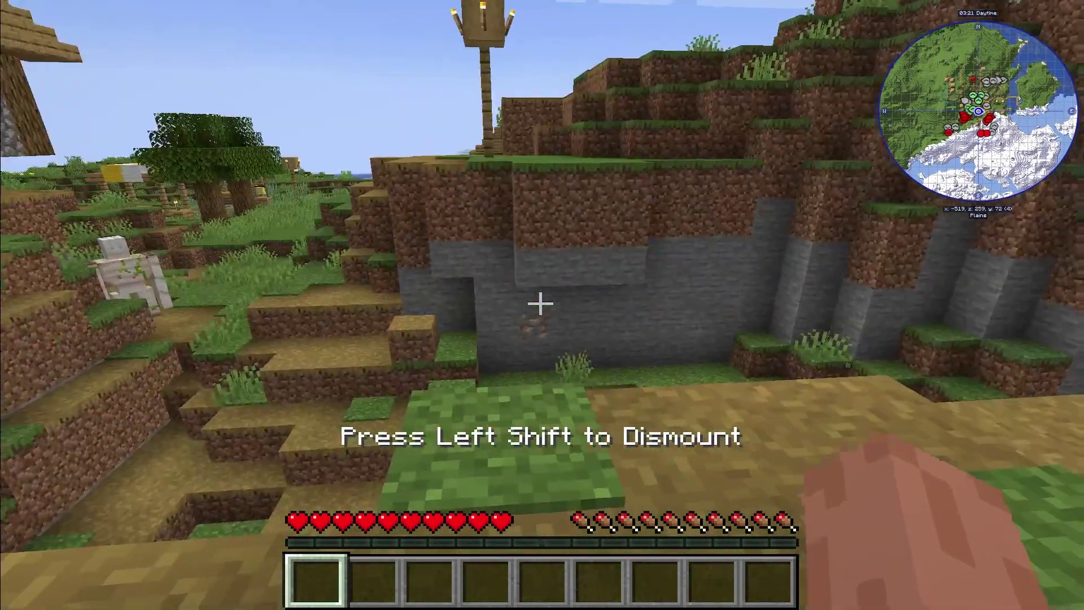
key(F5)
key(F5)
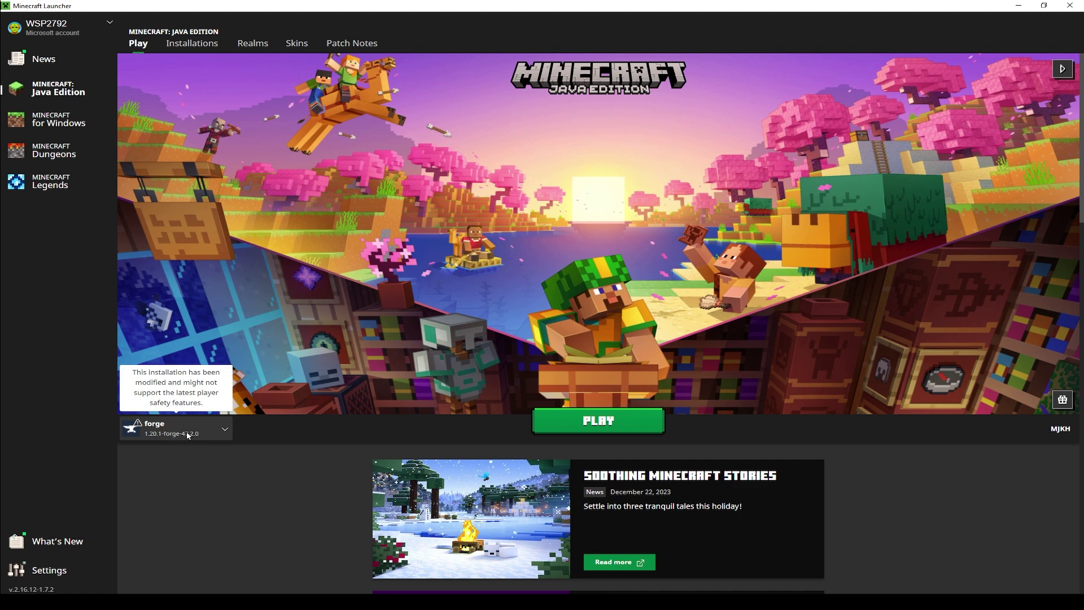
Step: Show the installations dropdown listing forge, OptiFine, Latest release and Latest snapshot
click(181, 434)
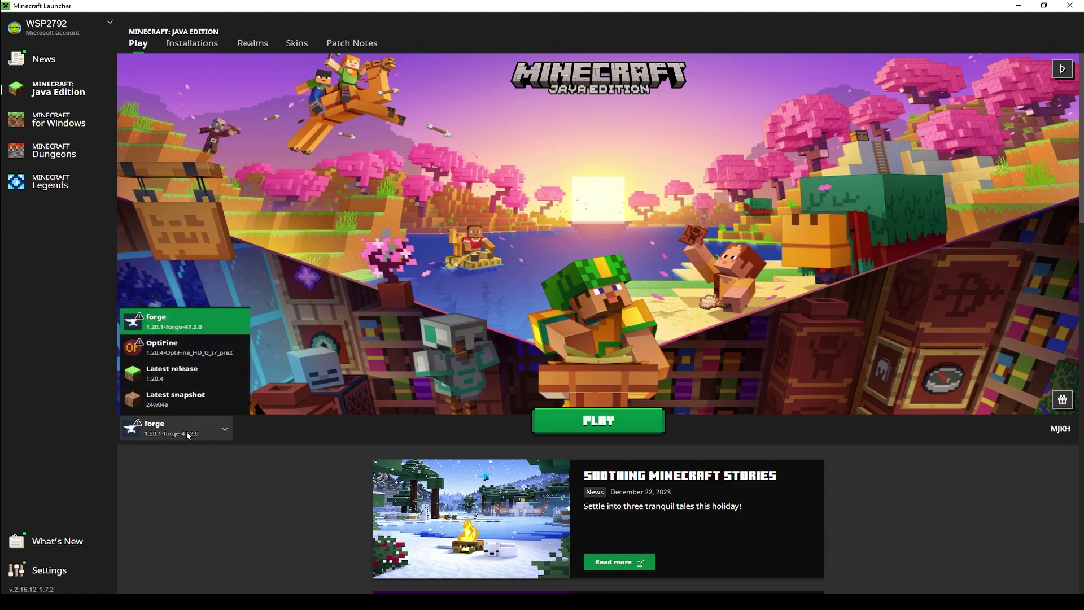